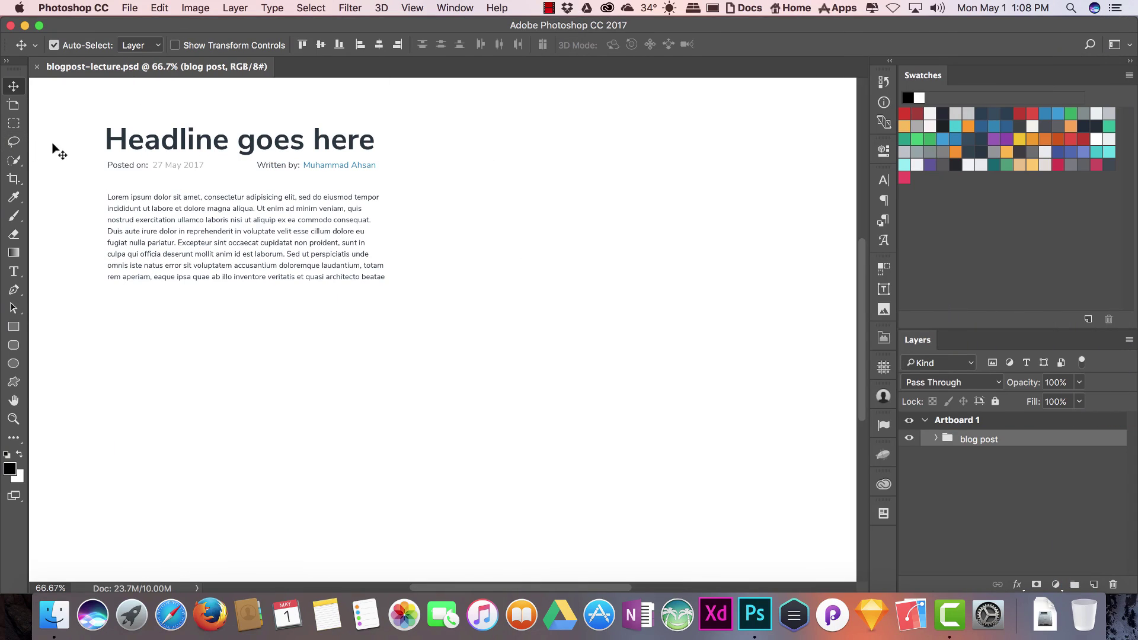
Step: Examine the blog post's separate text layers, including the "Posted on:" label and the body paragraph
left_click(131, 168)
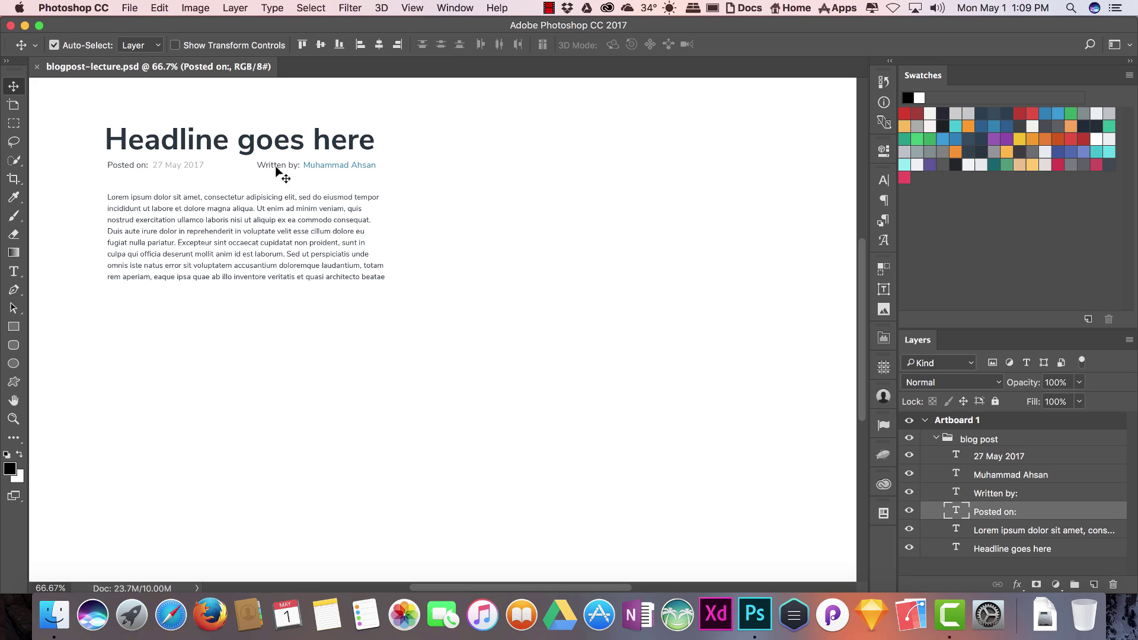
left_click(259, 220)
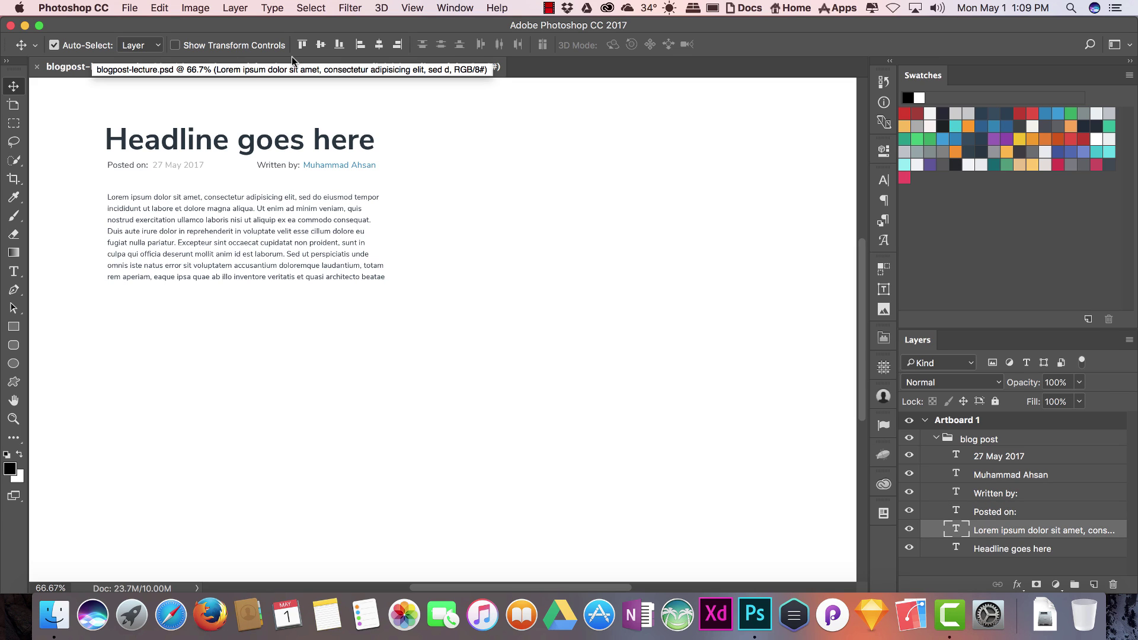
Step: Switch to Firefox, search the web for "craft invision", view the Craft by InVision LABS page, and minimize the browser
left_click(204, 612)
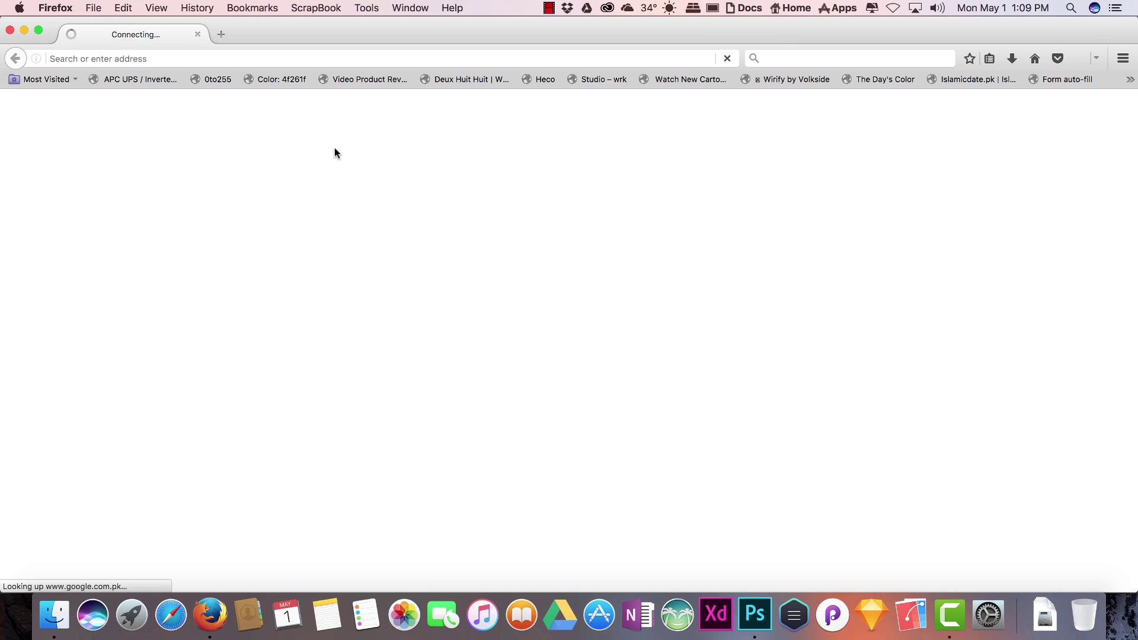
left_click(782, 56)
type("craft invision")
key("Return")
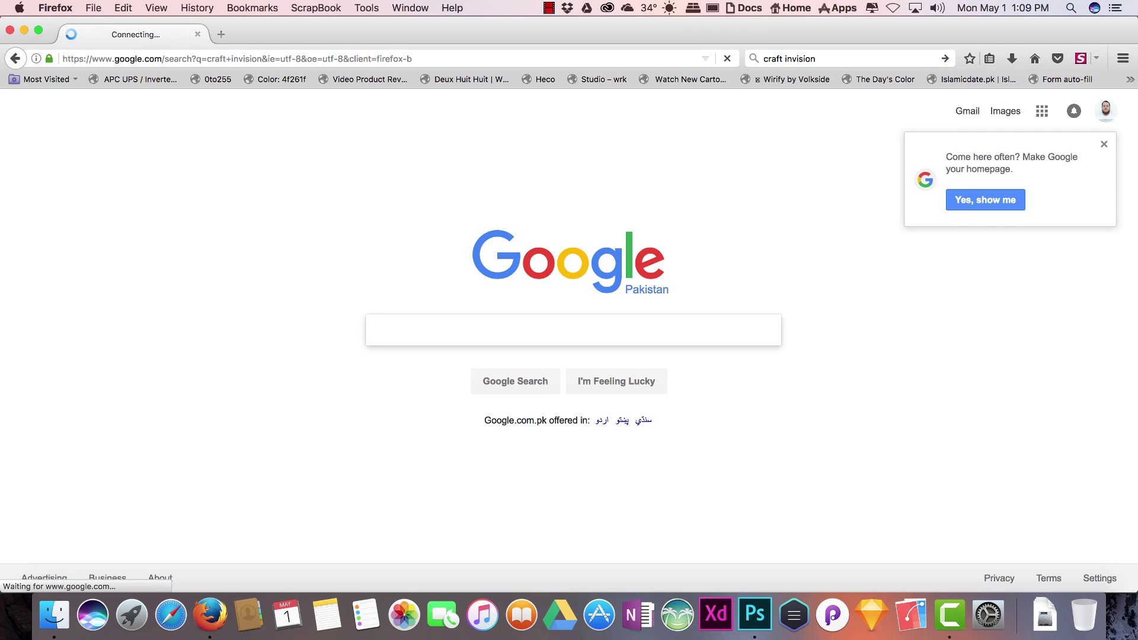
left_click(202, 284)
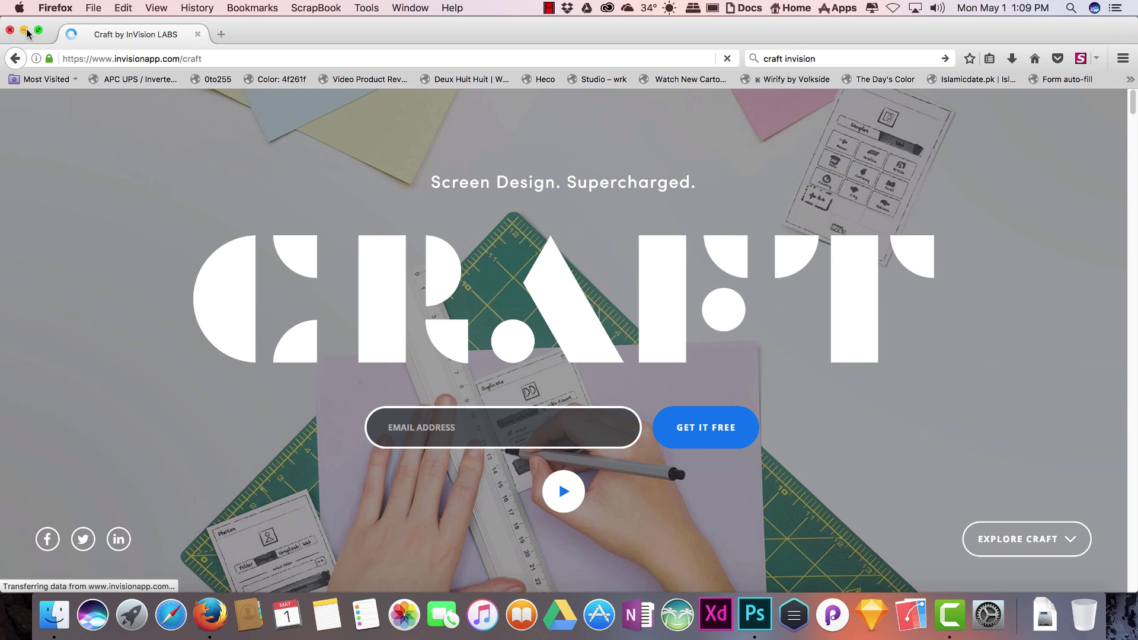
left_click(25, 30)
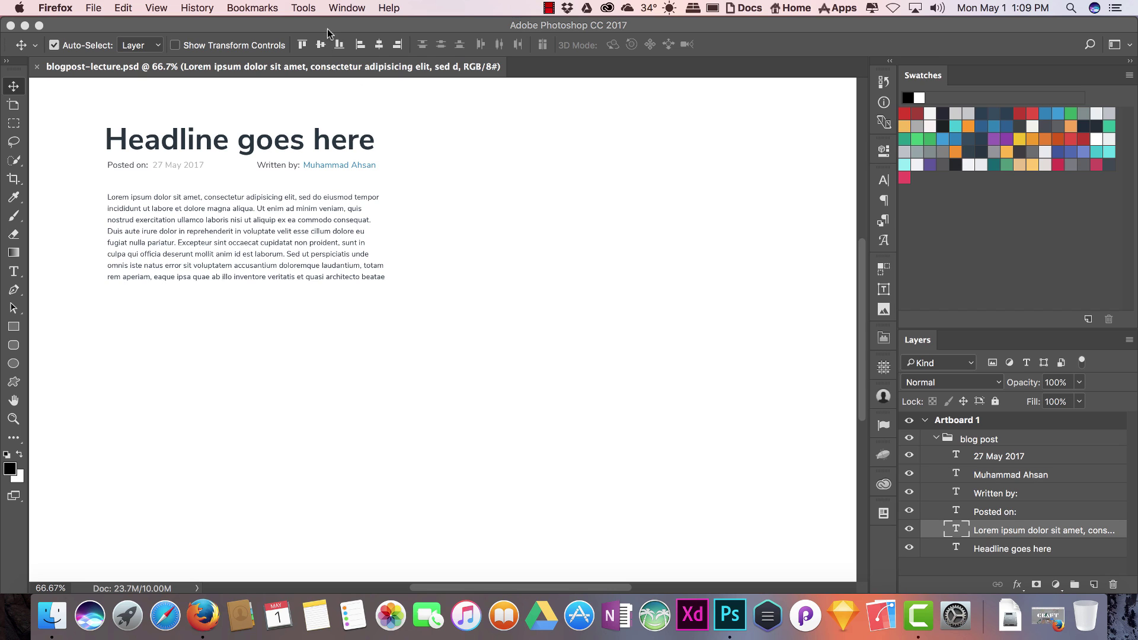
Step: Return to Photoshop and review the list of installed extensions, including Duplicate, Photos and Type
left_click(346, 8)
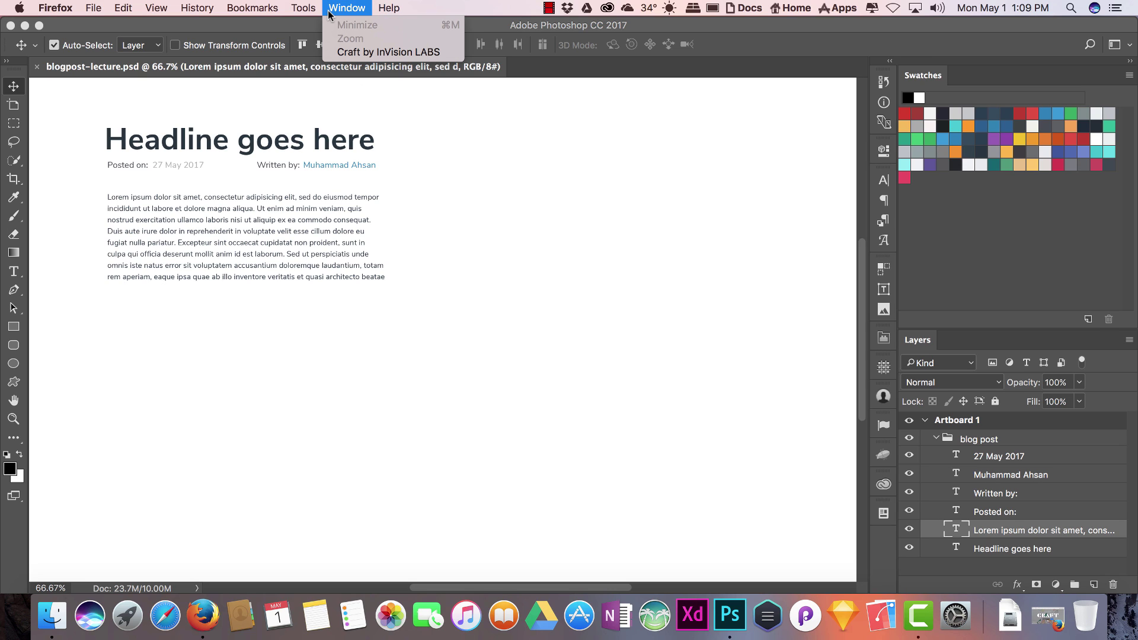
left_click(399, 136)
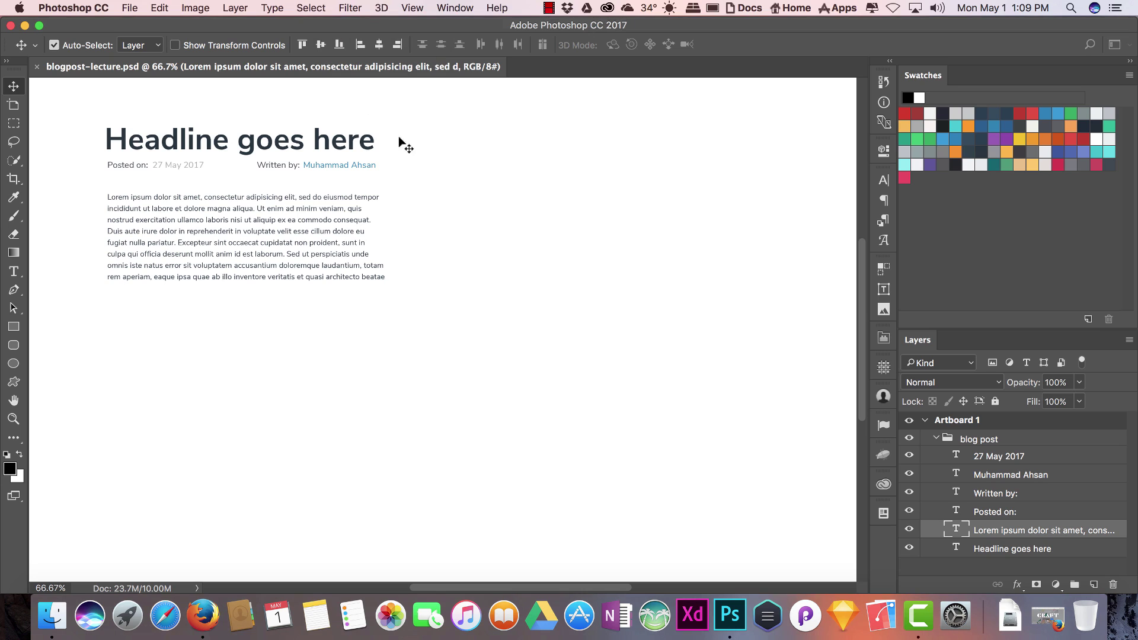
left_click(454, 8)
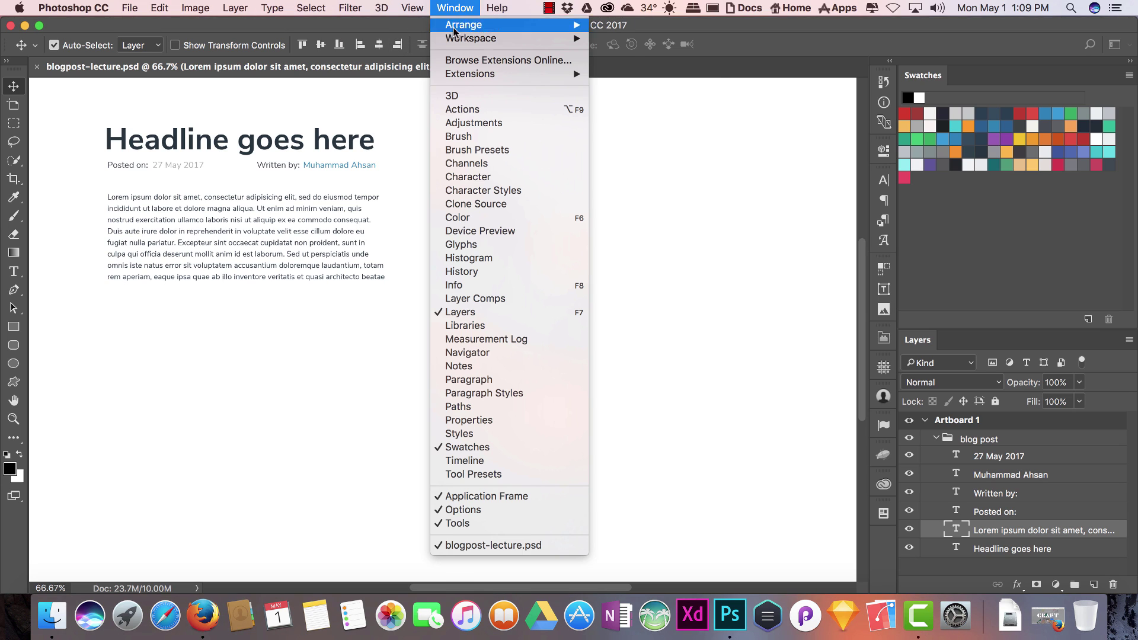
mouse_move(459, 75)
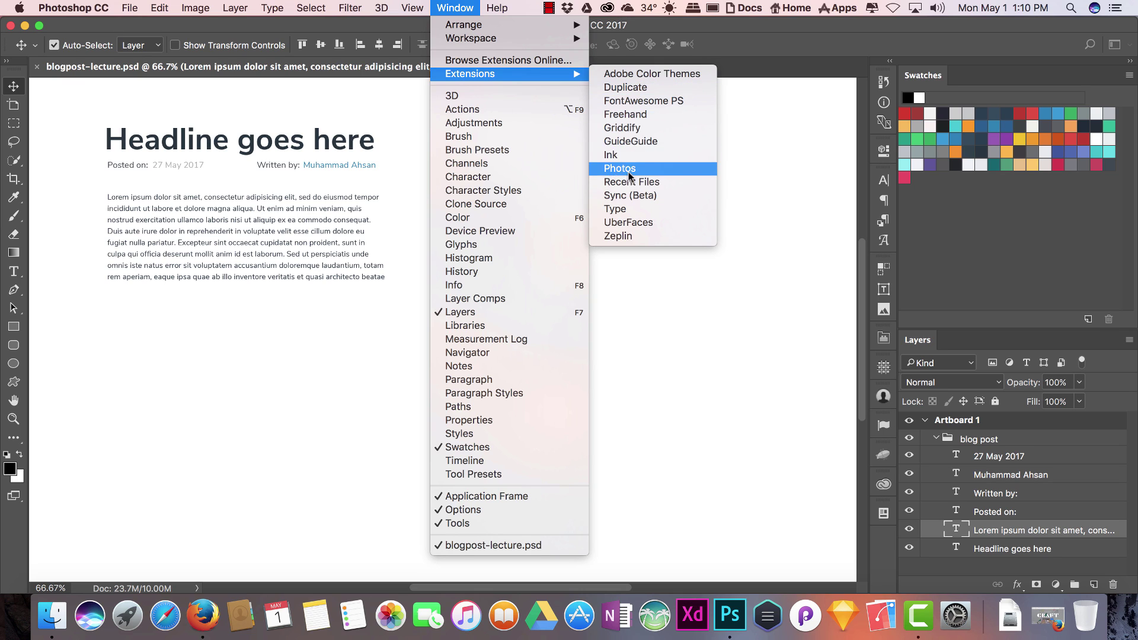
left_click(621, 35)
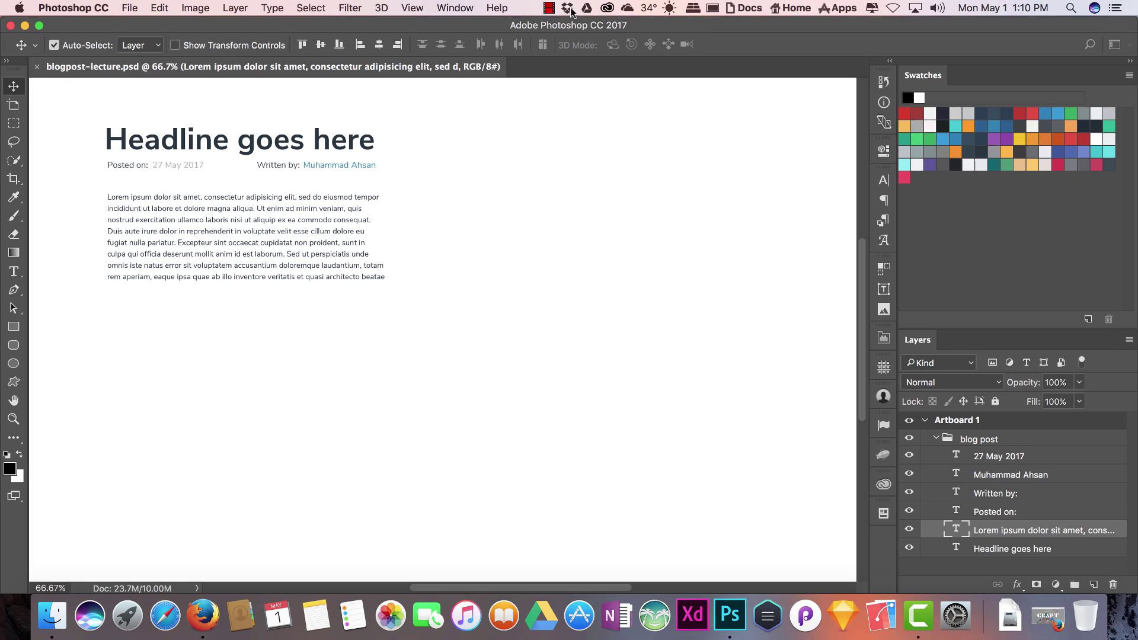
Step: Locate the running Craft Manager utility, review its plugin list, and dismiss it
left_click(497, 7)
key("Escape")
left_click(567, 9)
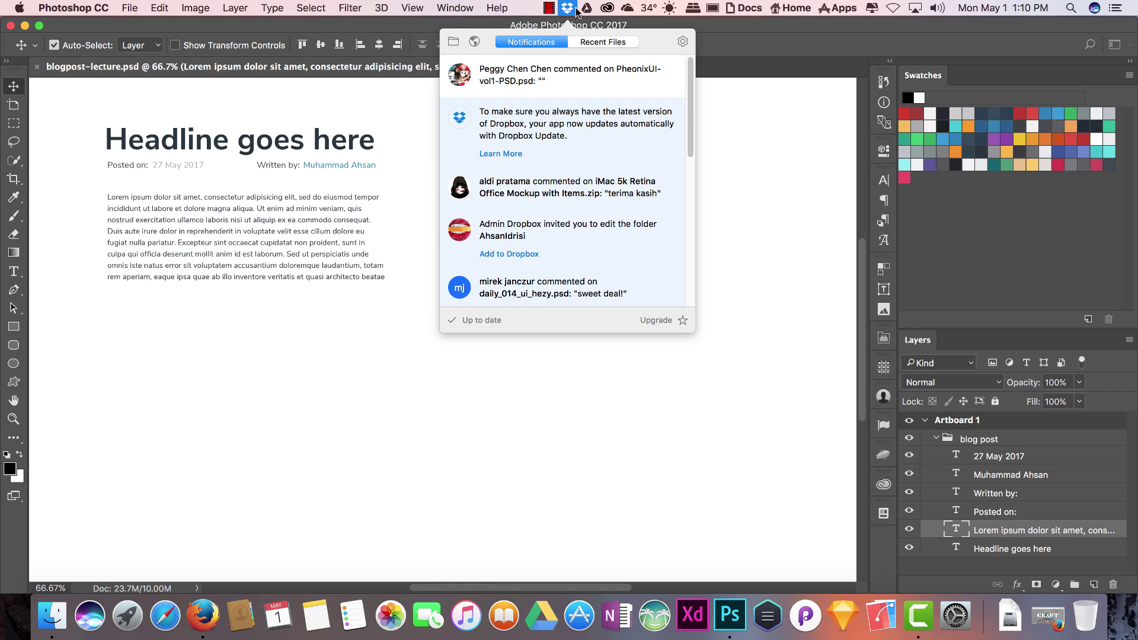
left_click(586, 8)
left_click(606, 8)
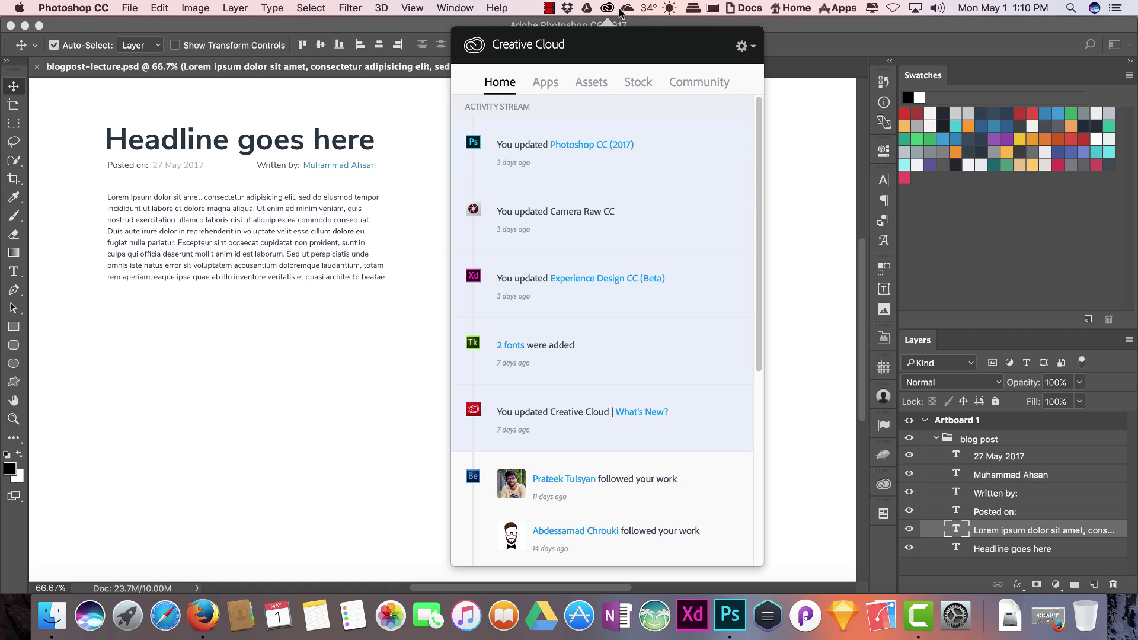
left_click(531, 6)
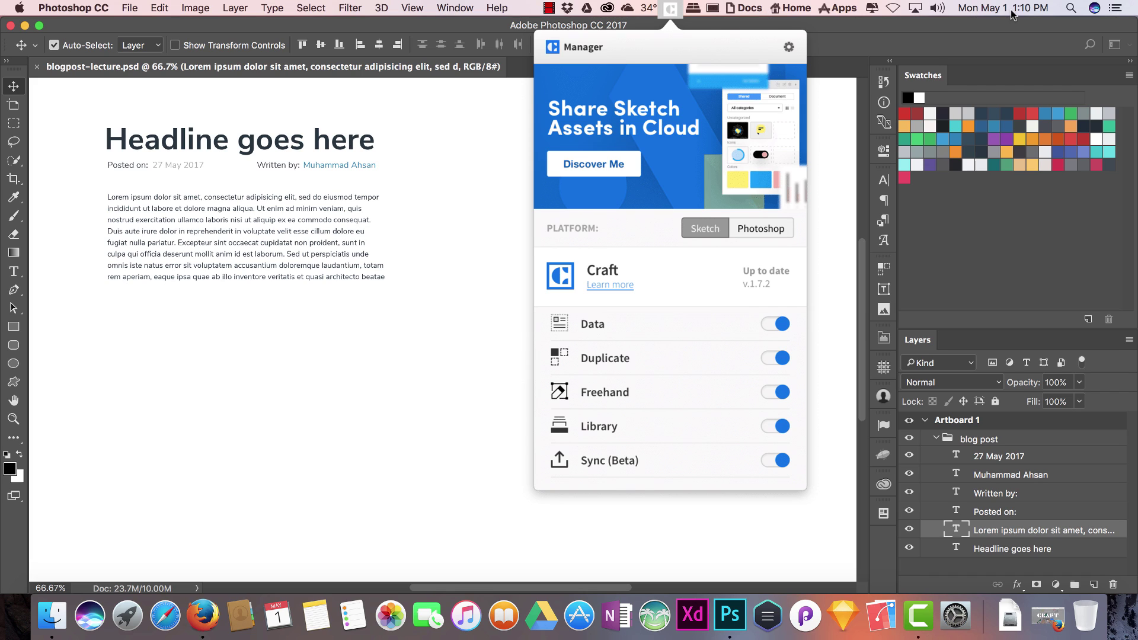
key("Escape")
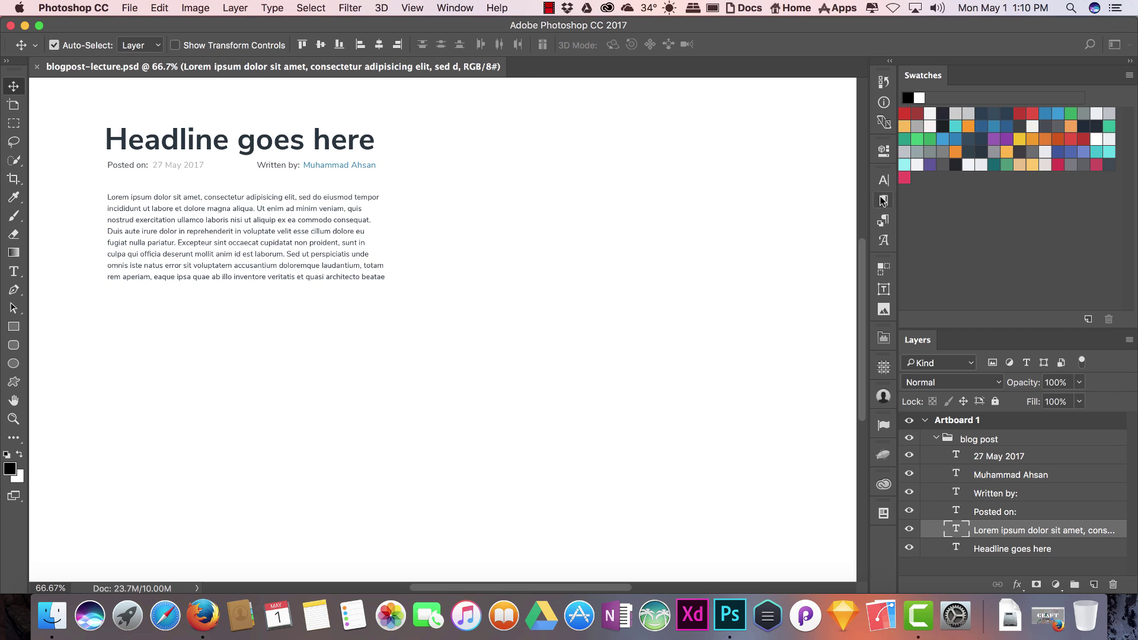
Step: View the Craft Duplicate, Type and Photos extensions in turn, ending on Duplicate
left_click(883, 268)
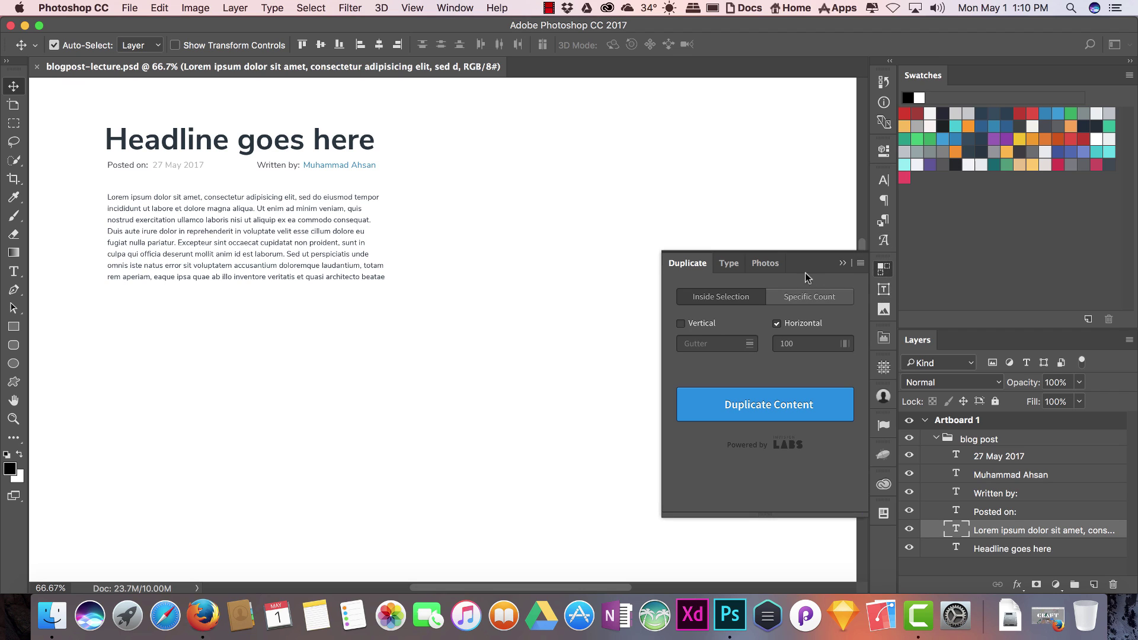
left_click(884, 290)
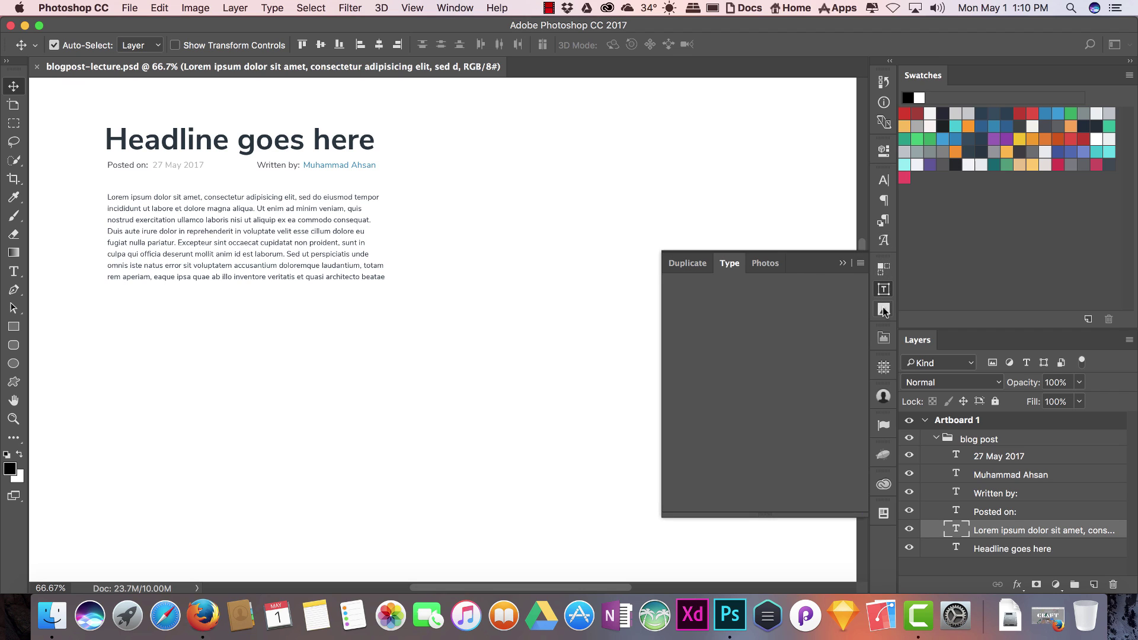
left_click(884, 308)
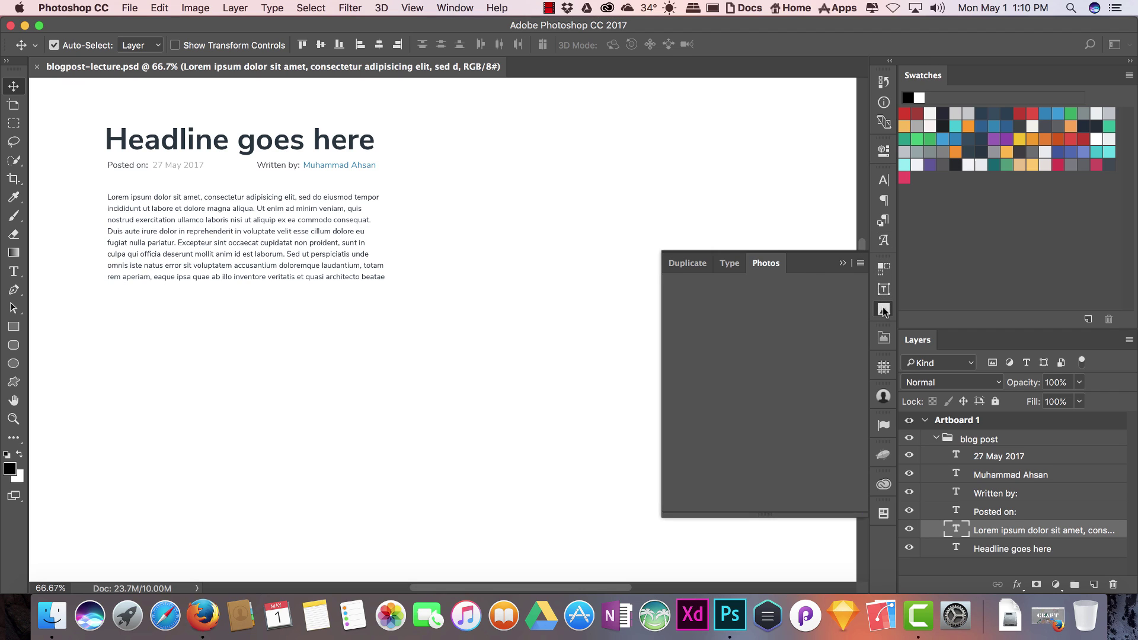
left_click(695, 265)
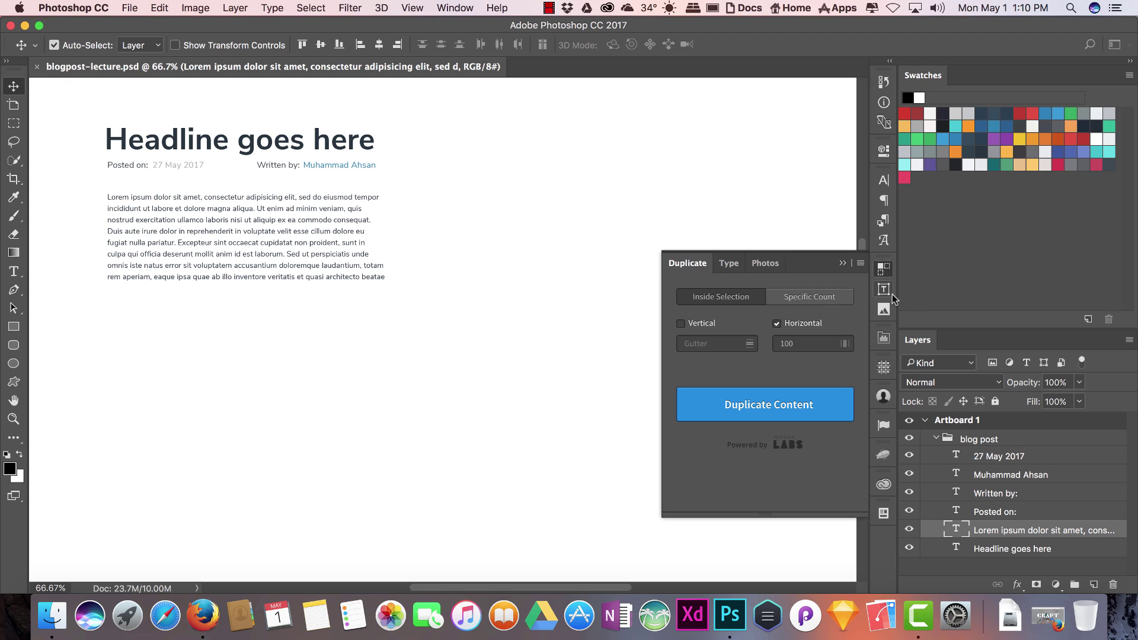
Step: Select the blog post group, then collapse and re-expand it to examine the layers it contains
left_click(969, 438)
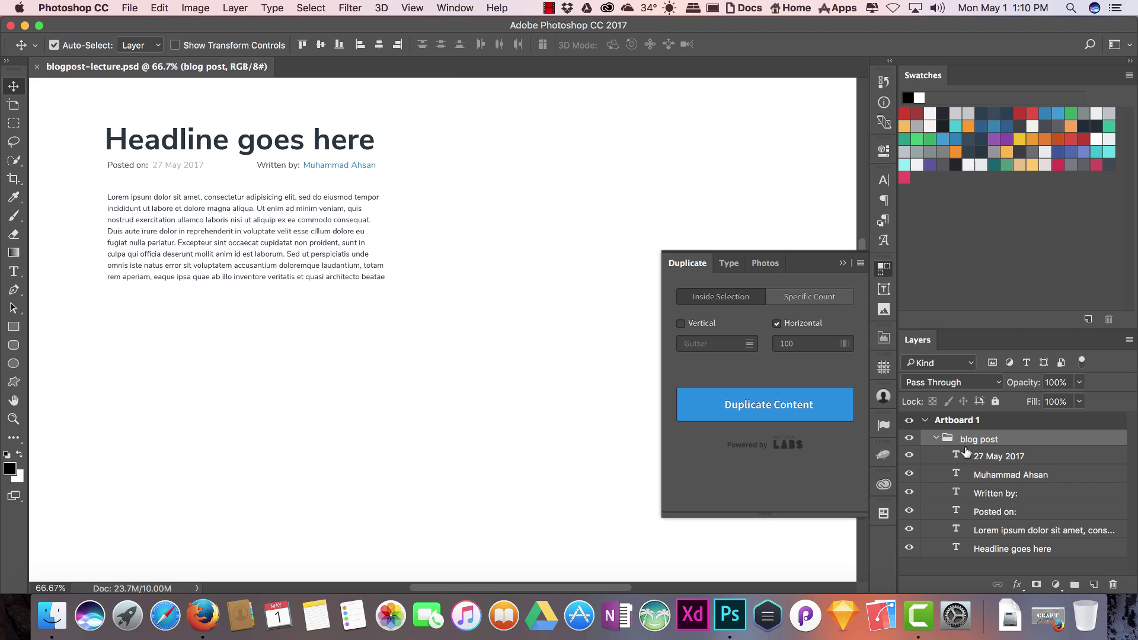
double_click(935, 440)
left_click(936, 439)
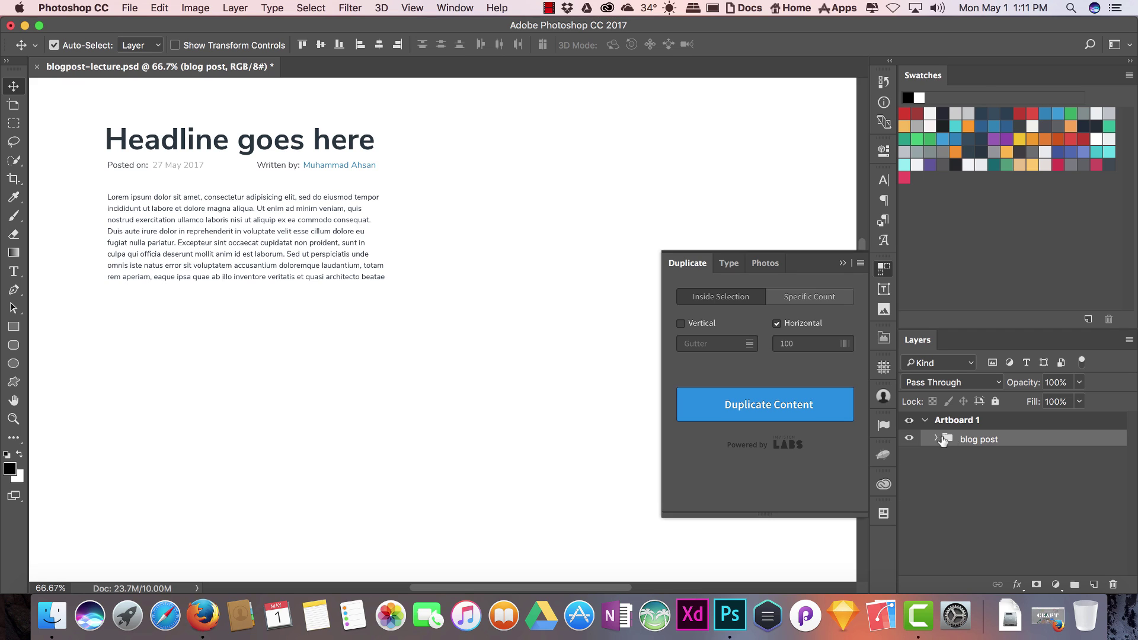
left_click(936, 439)
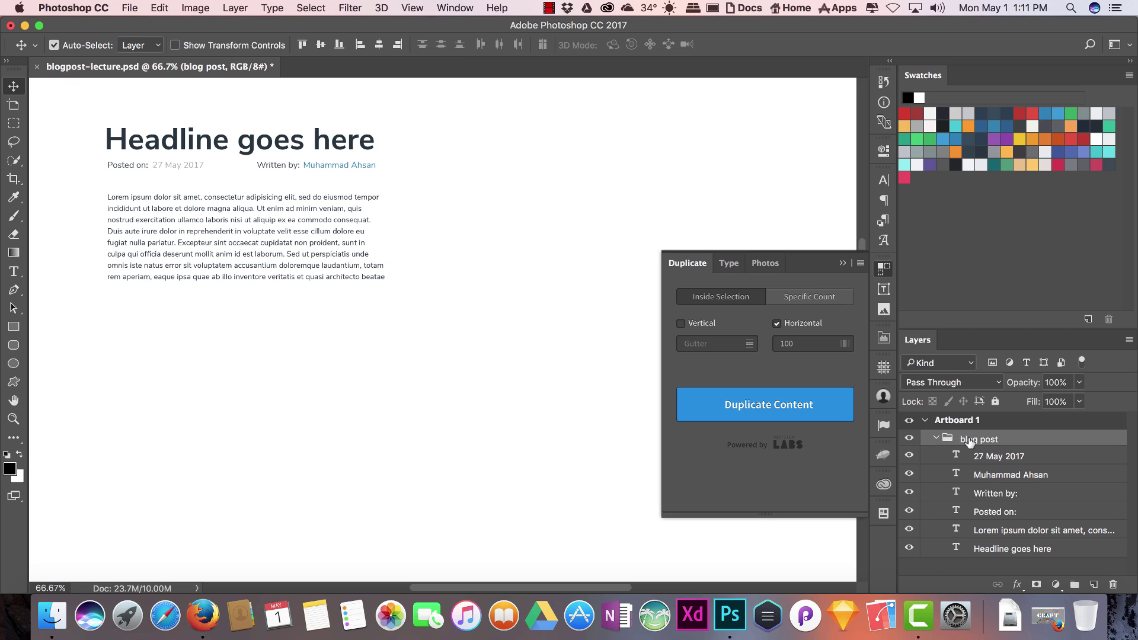
Step: Replace the "Headline goes here" text with a generated medical-topic headline using Craft's Type extension
left_click(321, 138)
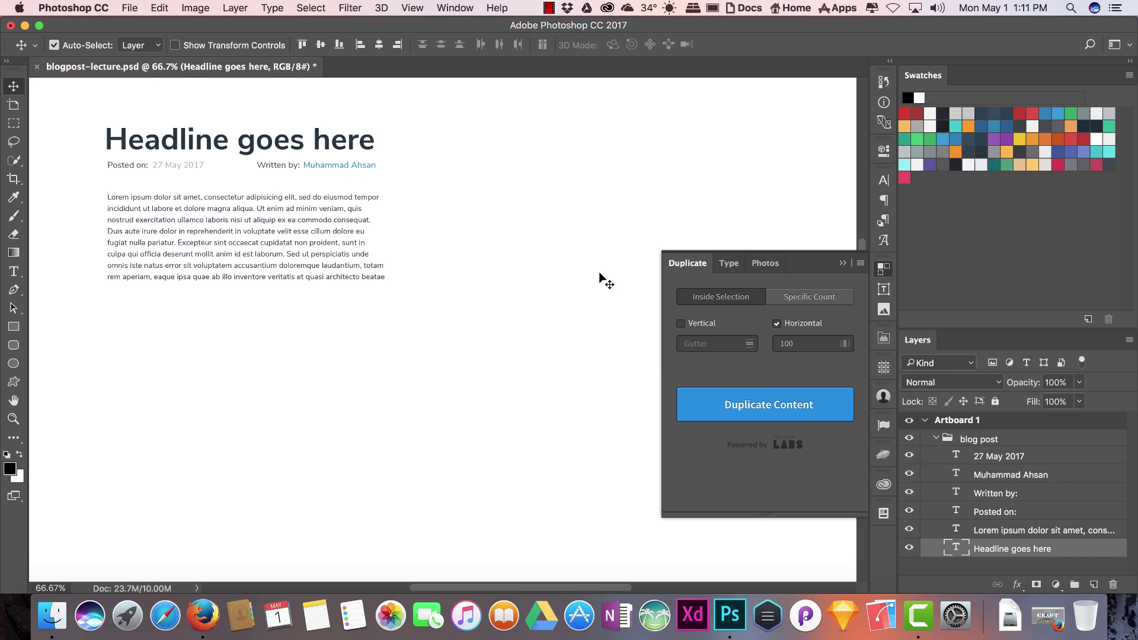
left_click(722, 270)
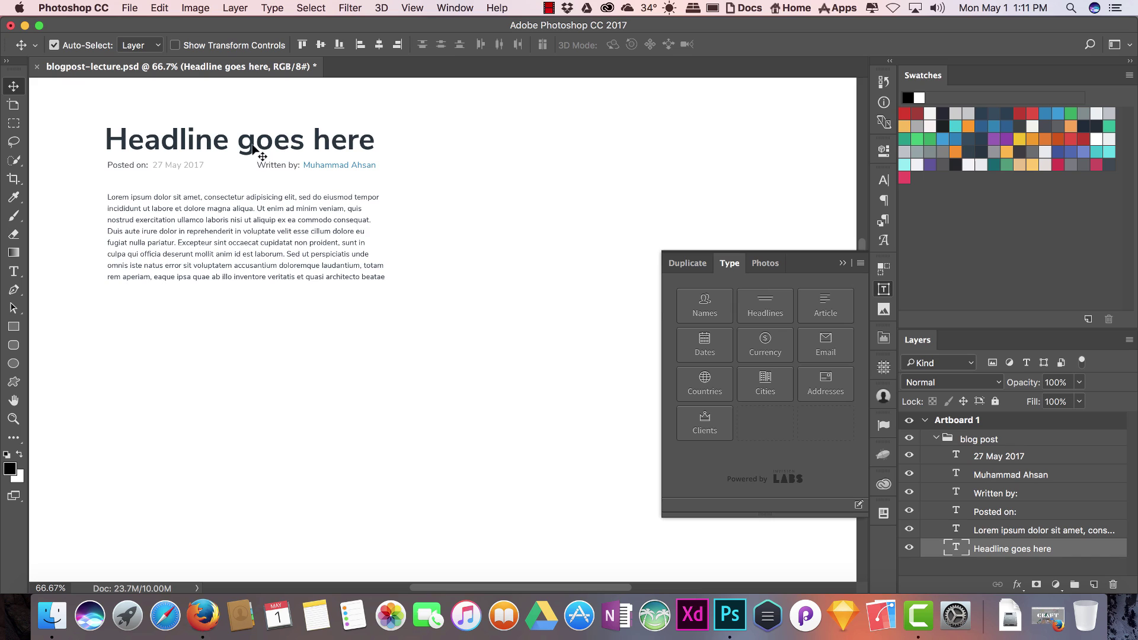
left_click(766, 309)
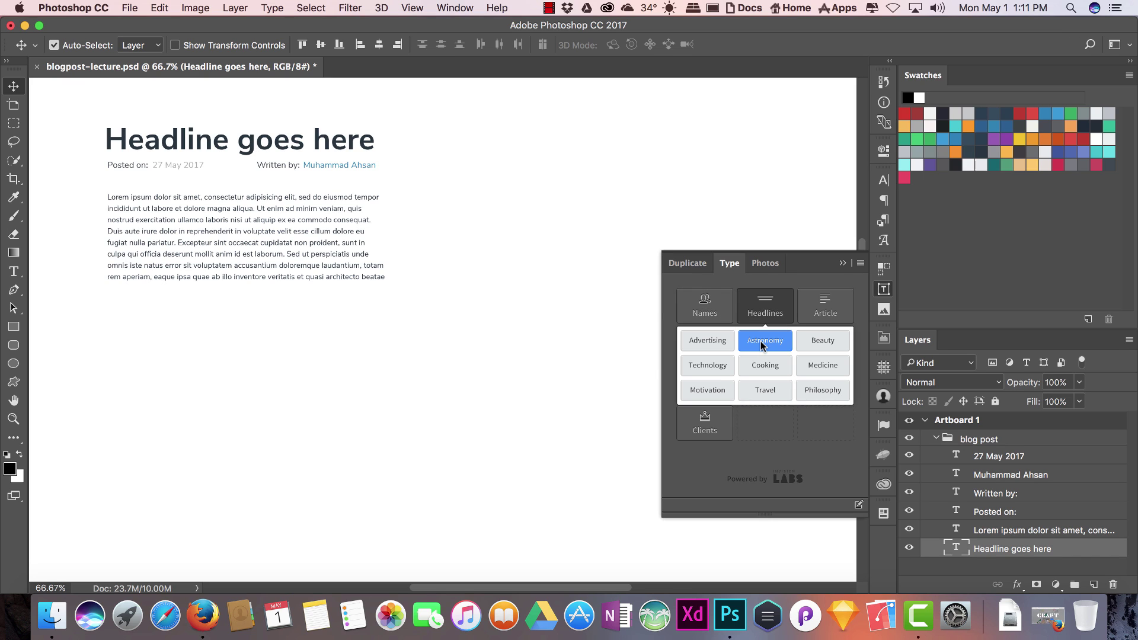
left_click(762, 338)
left_click(801, 343)
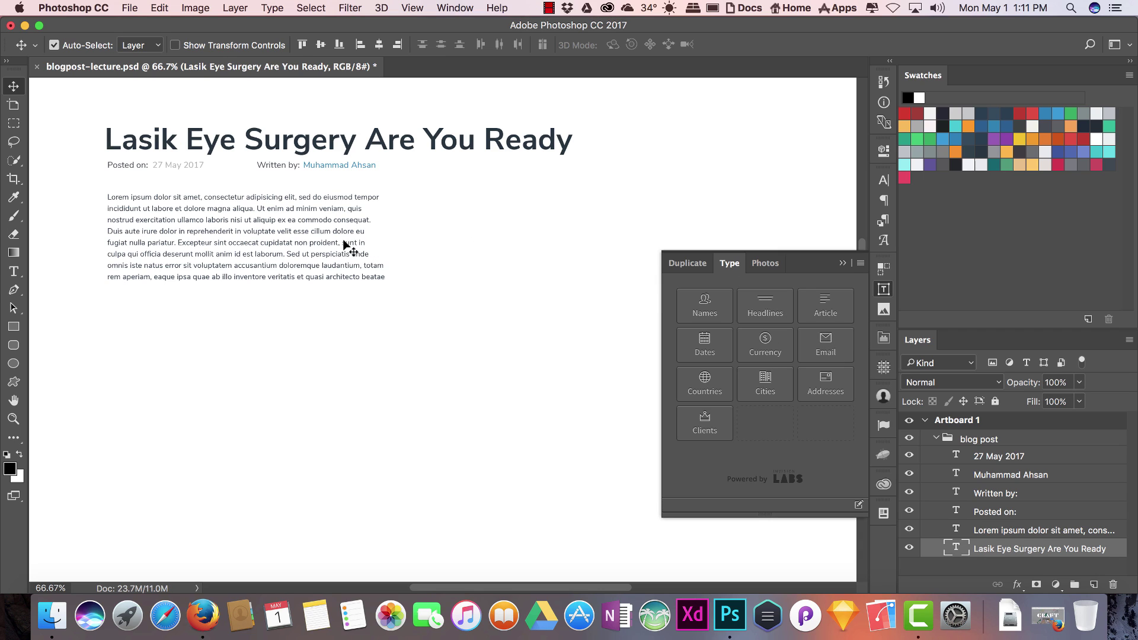
Step: Replace the lorem ipsum body paragraph with generated article text on a medical topic using Craft Type
left_click(337, 222)
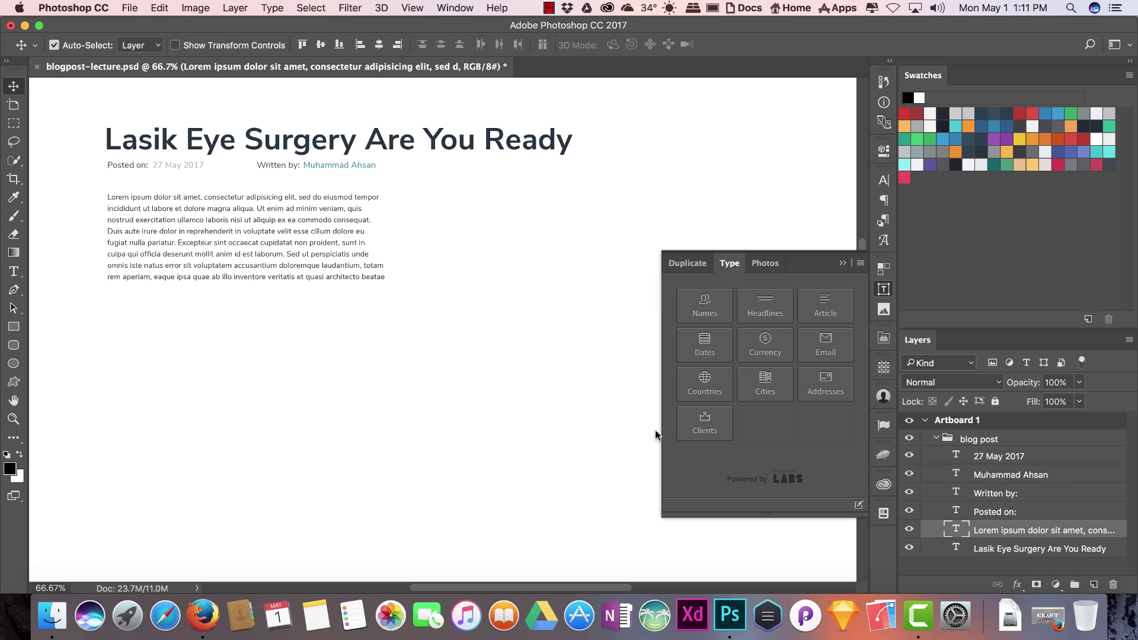
left_click(817, 312)
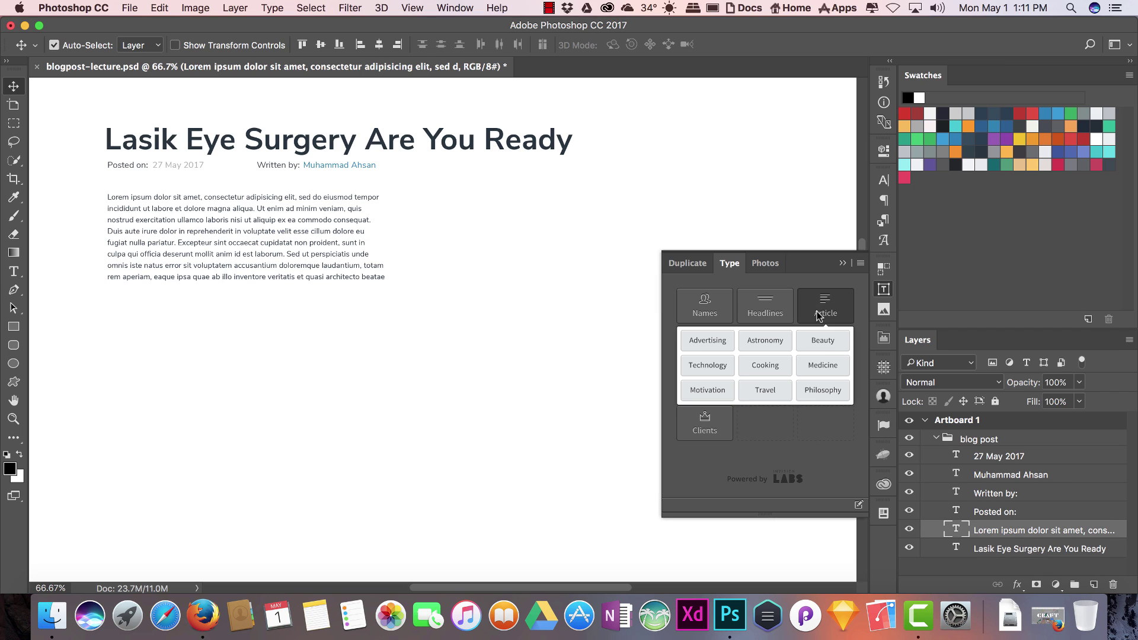
left_click(820, 343)
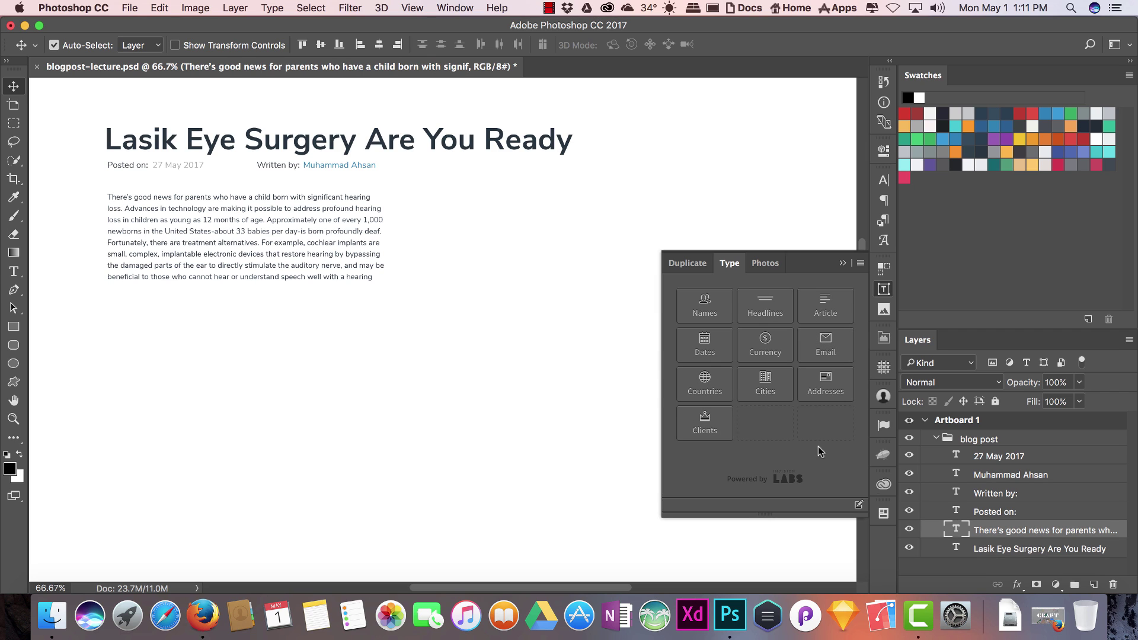
Step: Widen the body paragraph's text box to match the width of the headline
double_click(379, 244)
left_click_drag(385, 243, 570, 244)
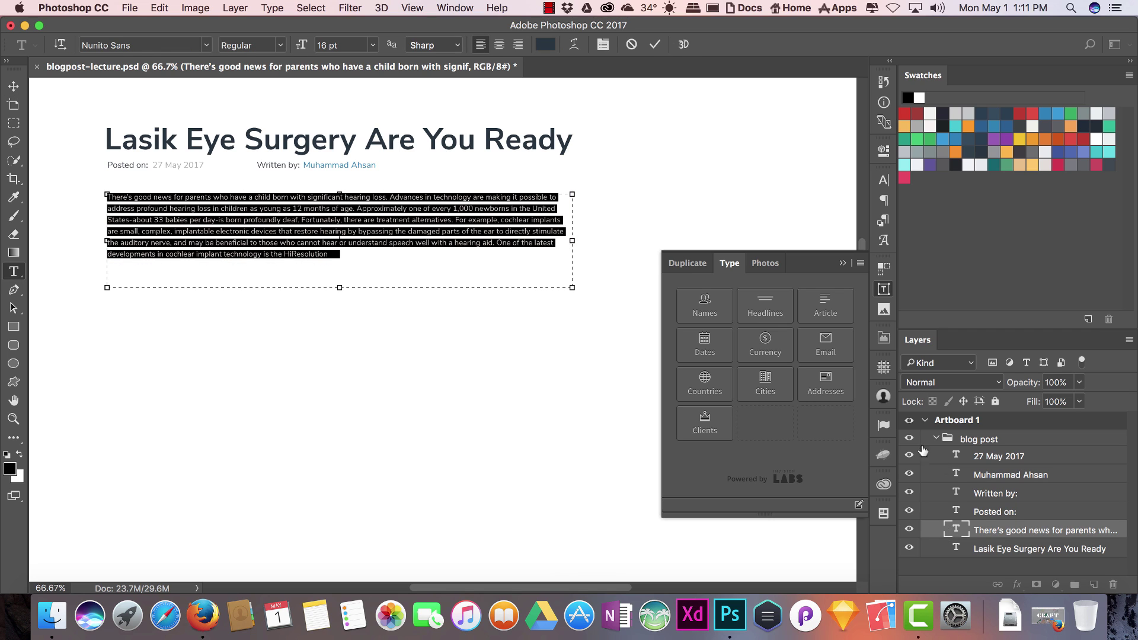
left_click(961, 530)
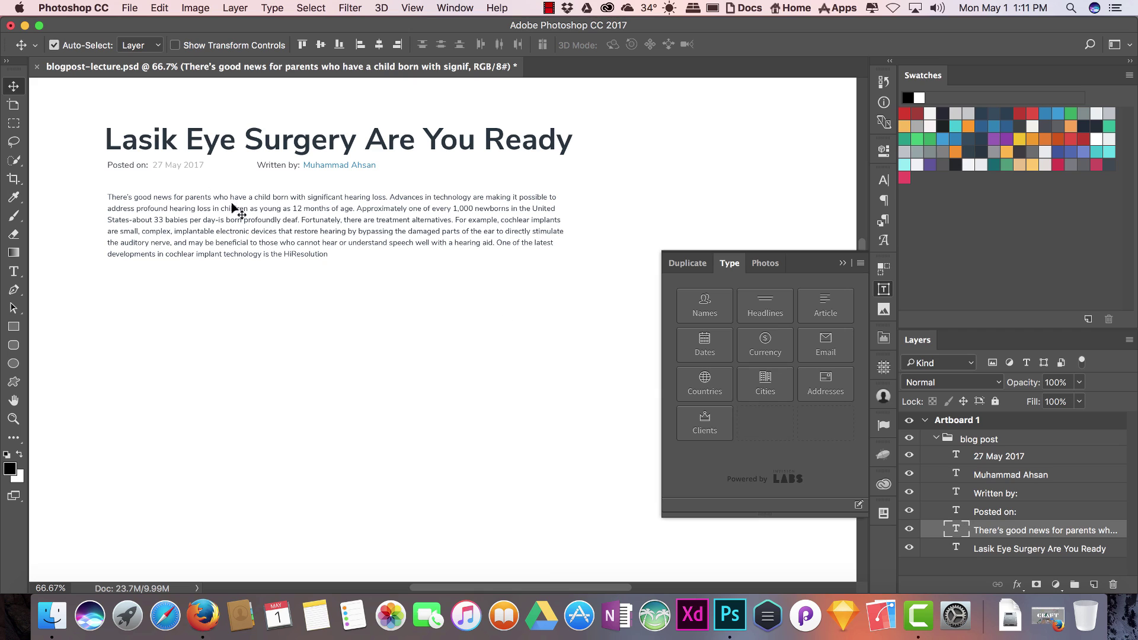
Step: Replace the post's date with a generated date in DD MMM Y format
left_click(169, 168)
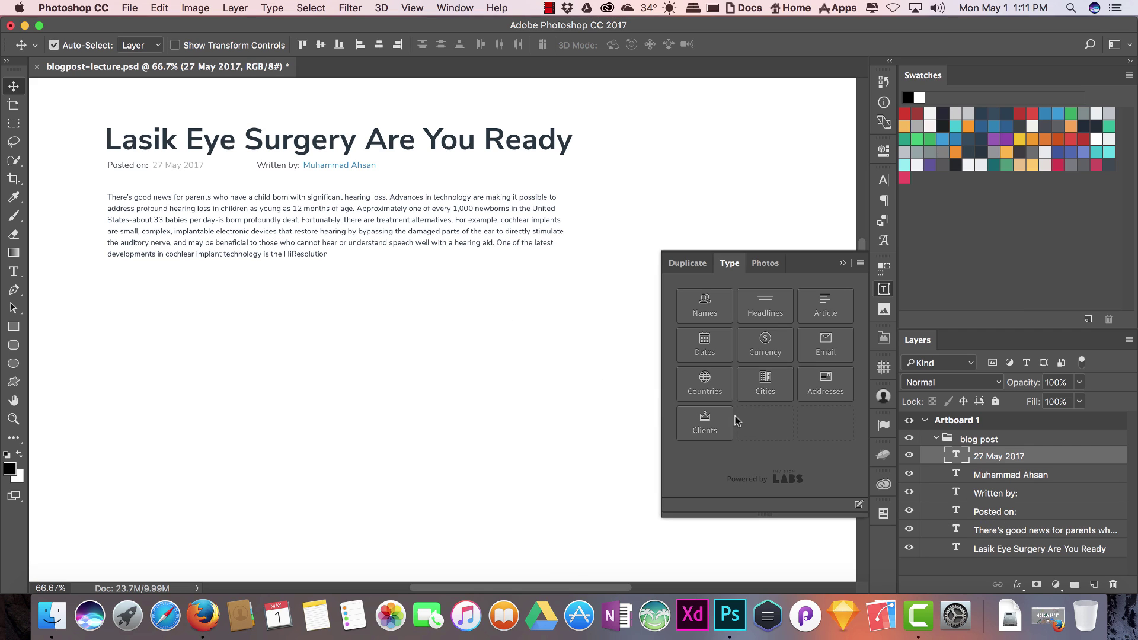
left_click(702, 347)
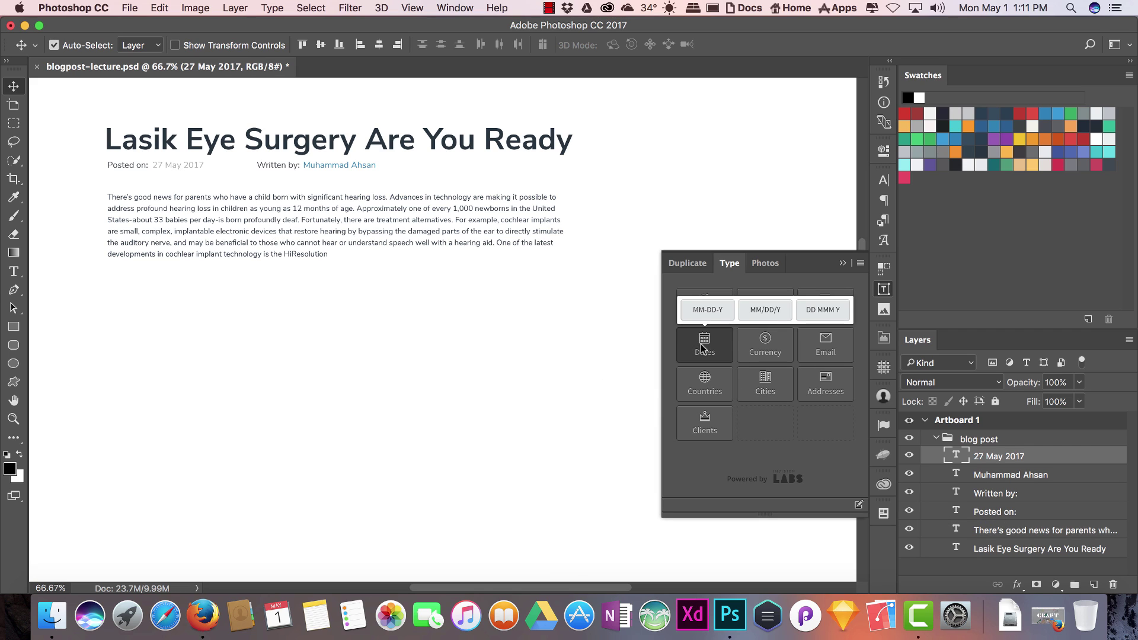
left_click(811, 312)
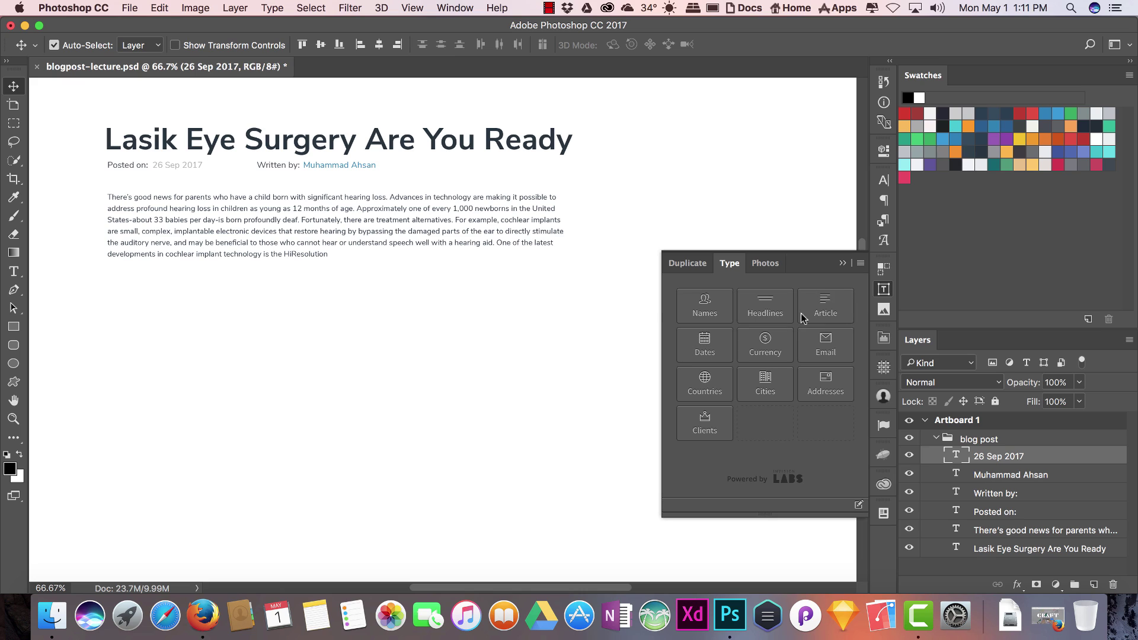
Step: Replace the author name beside "Written by:" with a generated name, allowing both male and female names
left_click(333, 168)
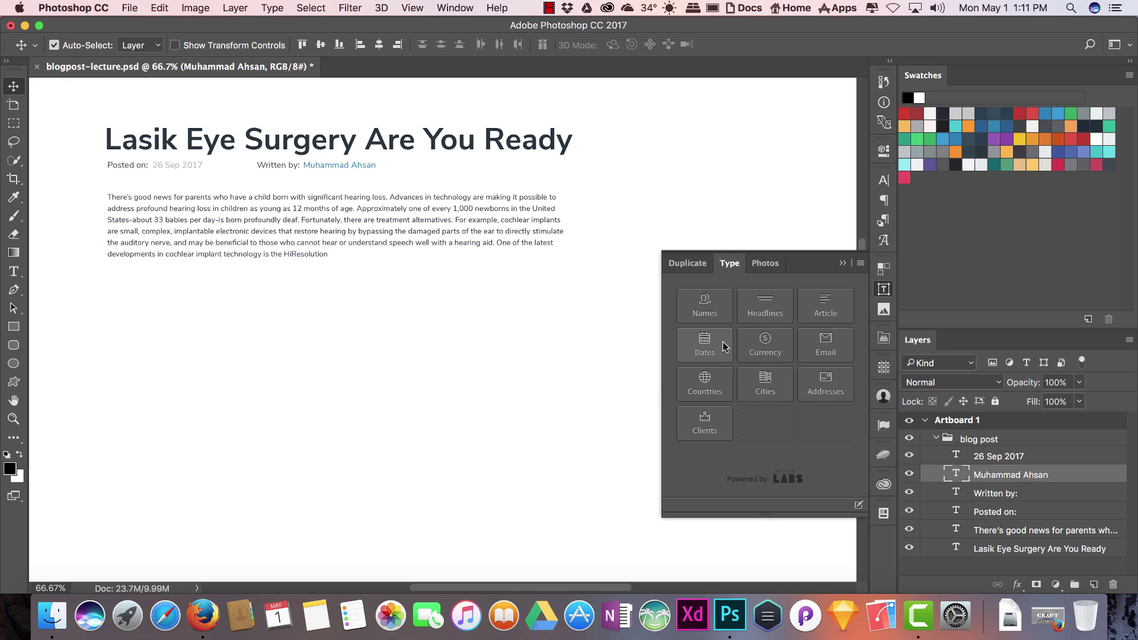
left_click(714, 307)
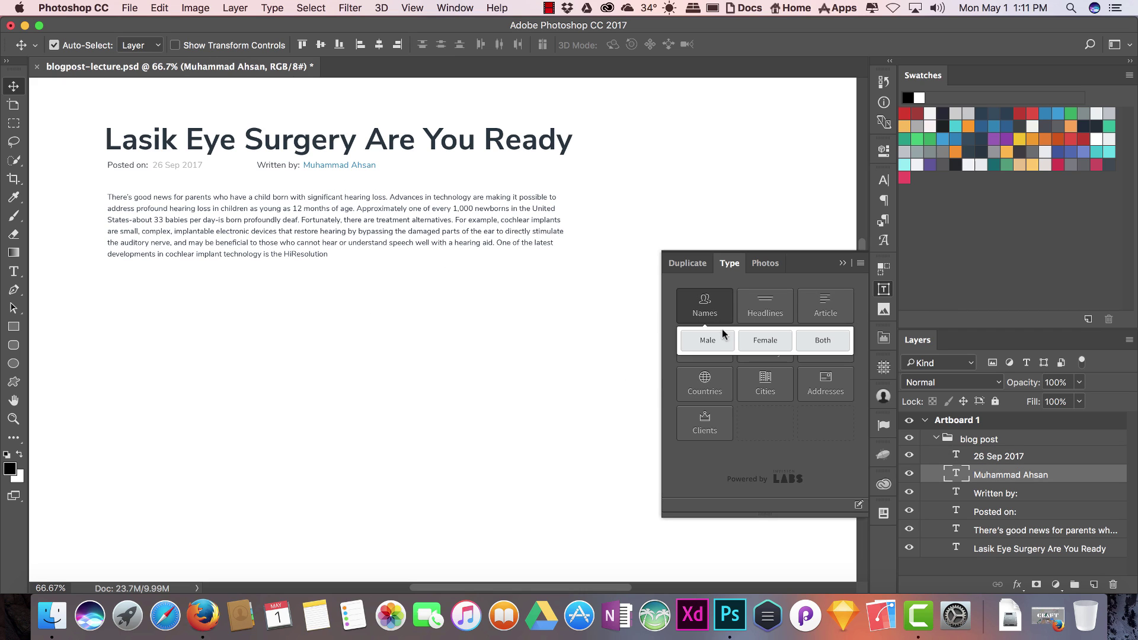
left_click(830, 349)
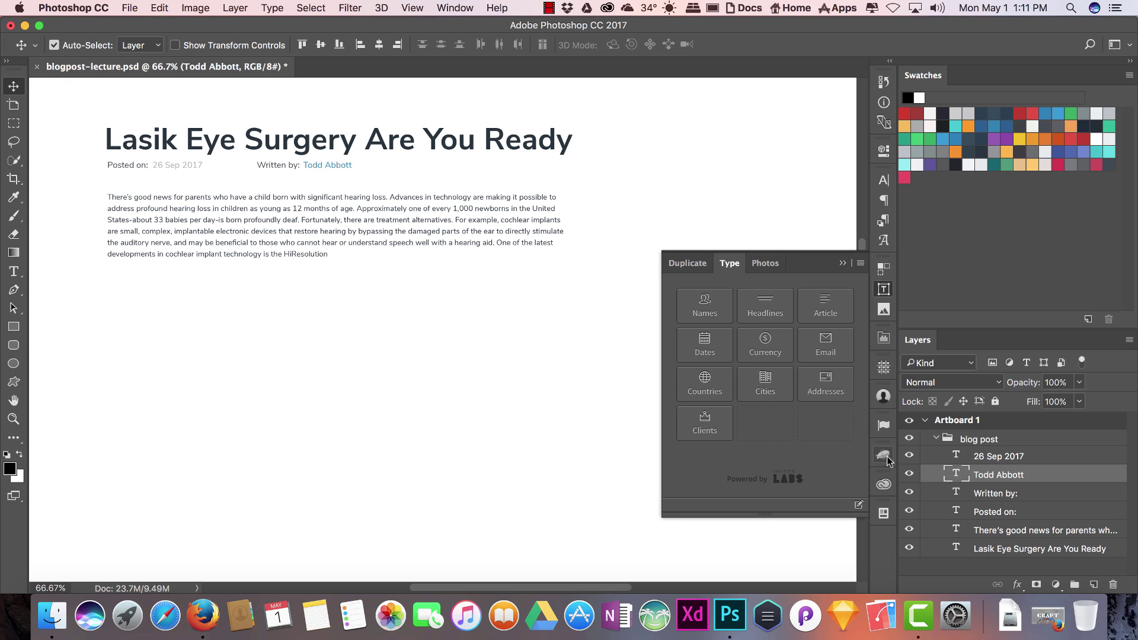
Step: Duplicate the blog post group vertically by specific count, with 2 items and a gutter of 50
left_click(935, 439)
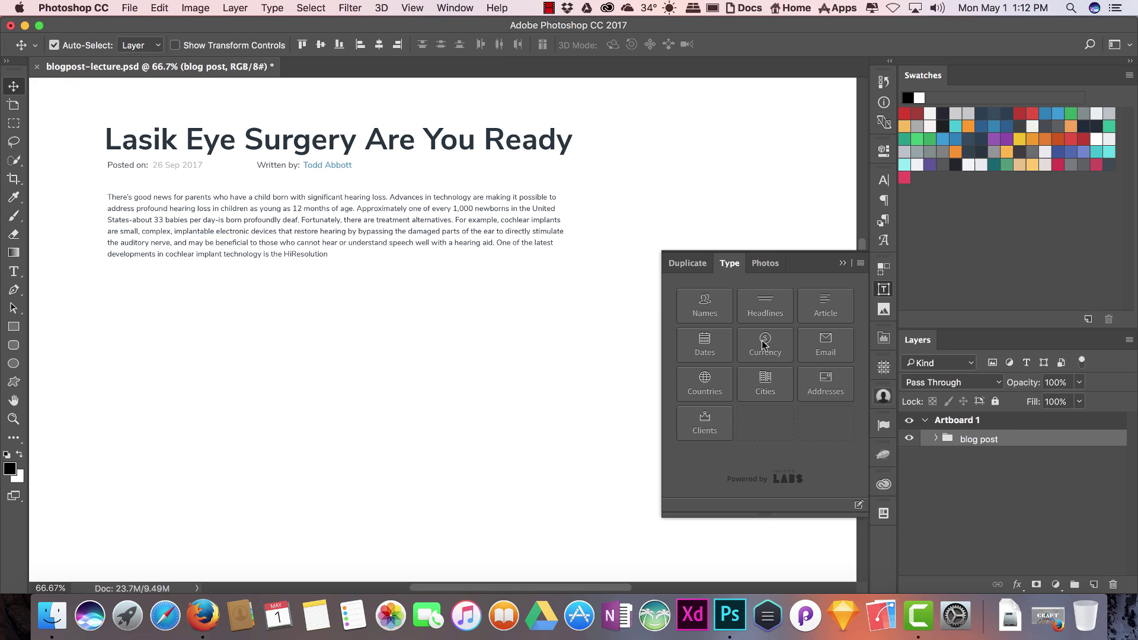
left_click(695, 267)
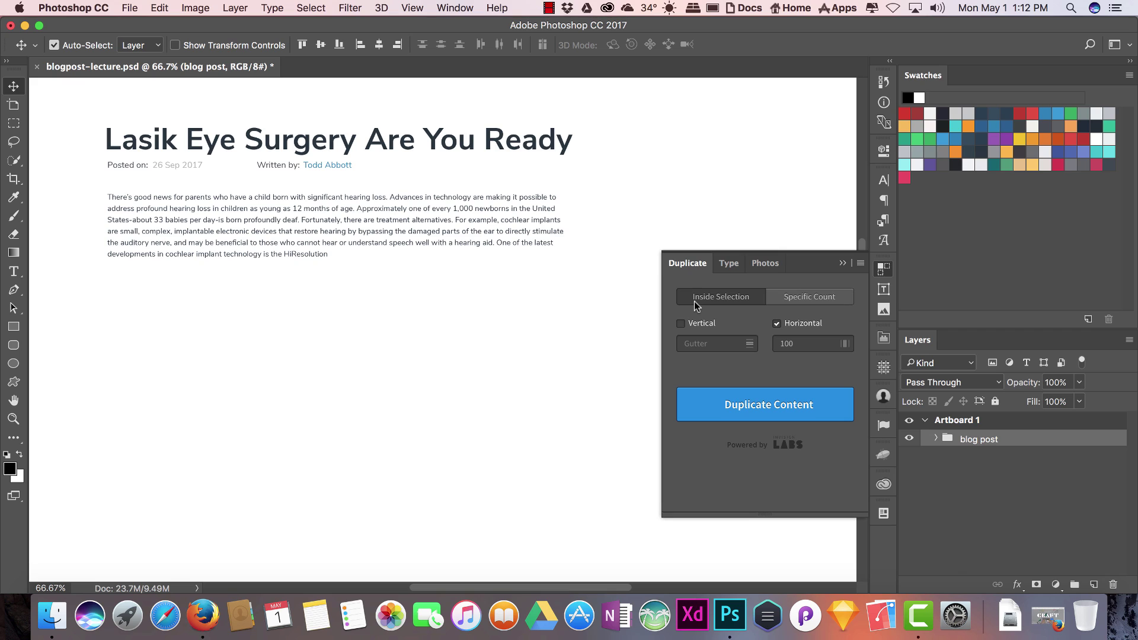
left_click(815, 301)
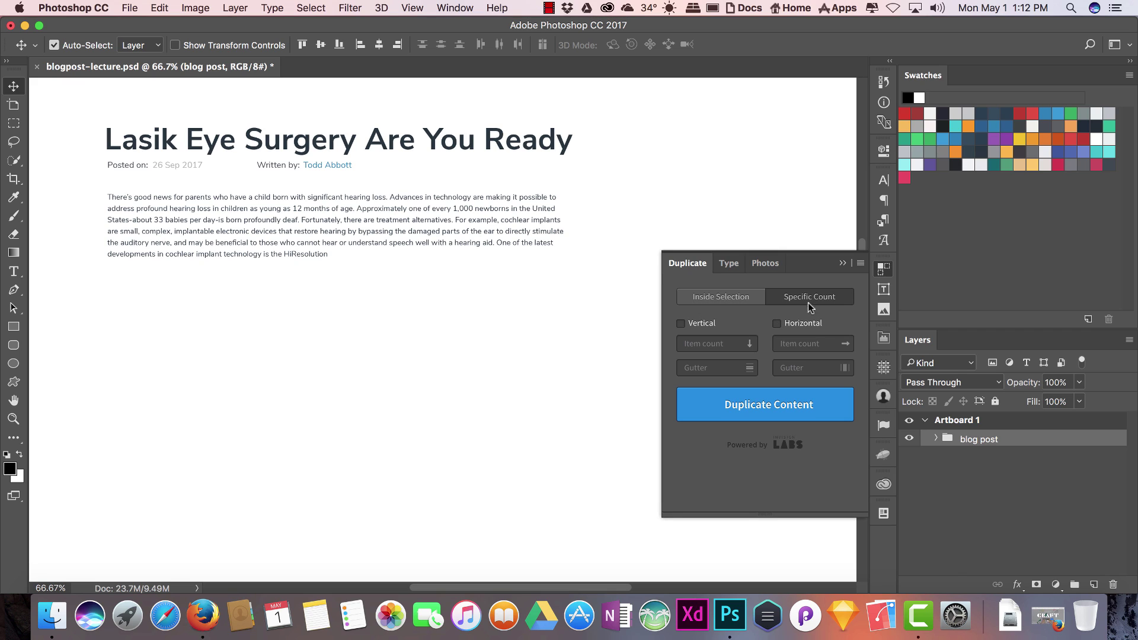
left_click(701, 323)
left_click_drag(698, 345, 676, 373)
type("2")
left_click(747, 405)
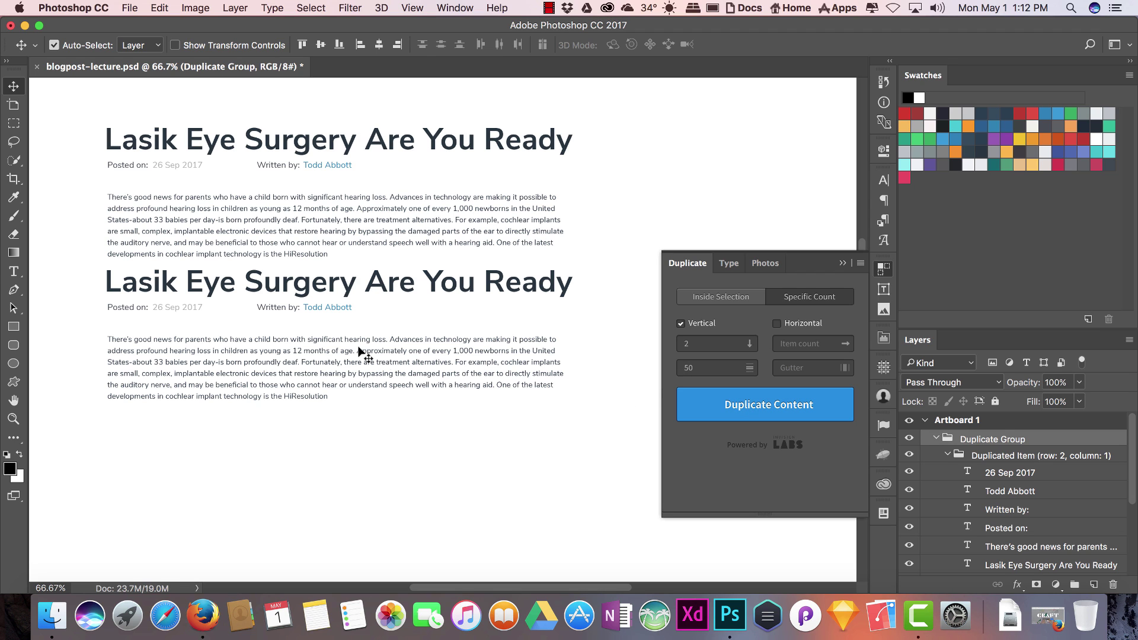
Step: Measure the gap between the upper post's body paragraph and the duplicated headline beneath it
left_click(258, 285)
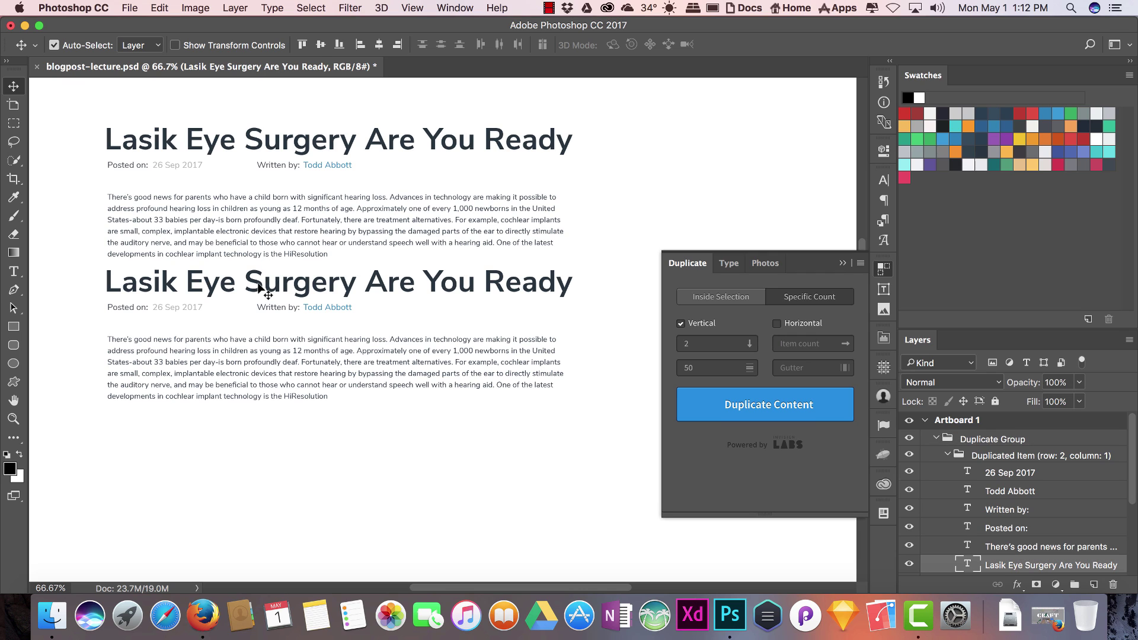
key("super")
mouse_move(257, 260)
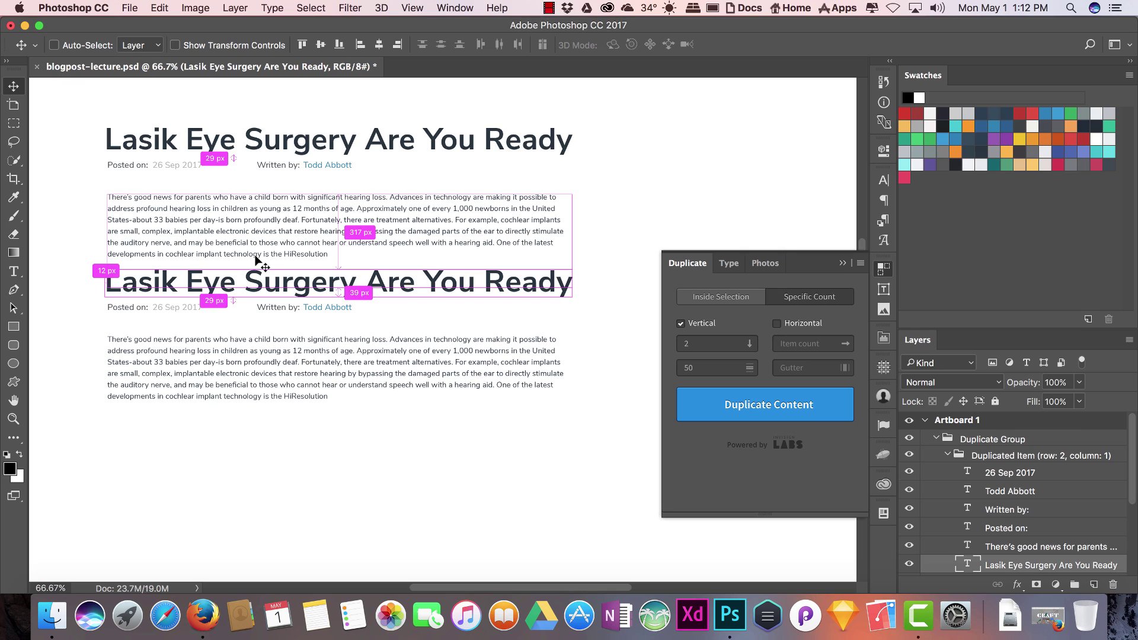
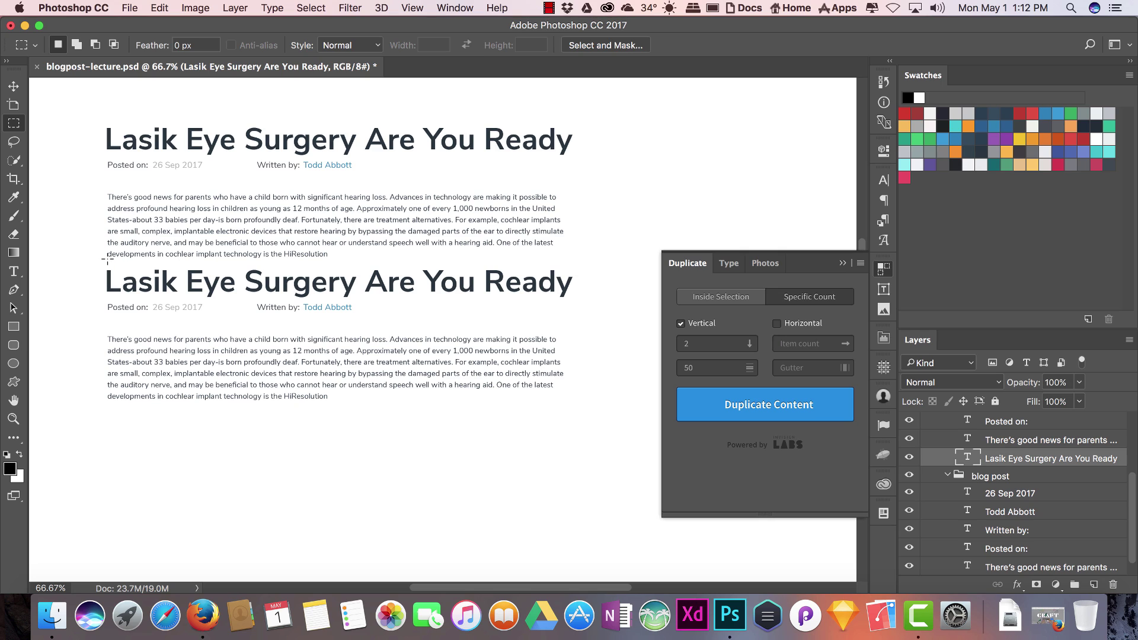
left_click_drag(107, 257, 119, 271)
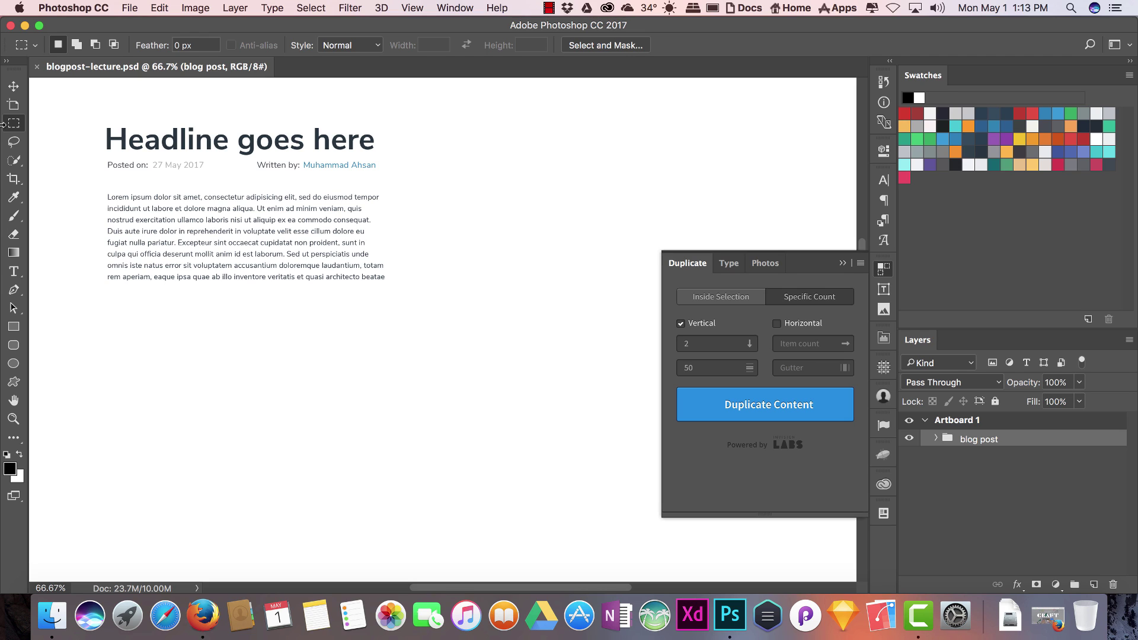
Step: Duplicate the lorem ipsum paragraph horizontally inside a marquee selection around the post and the empty space beside it, with a gutter of 100
key("v")
left_click(257, 237)
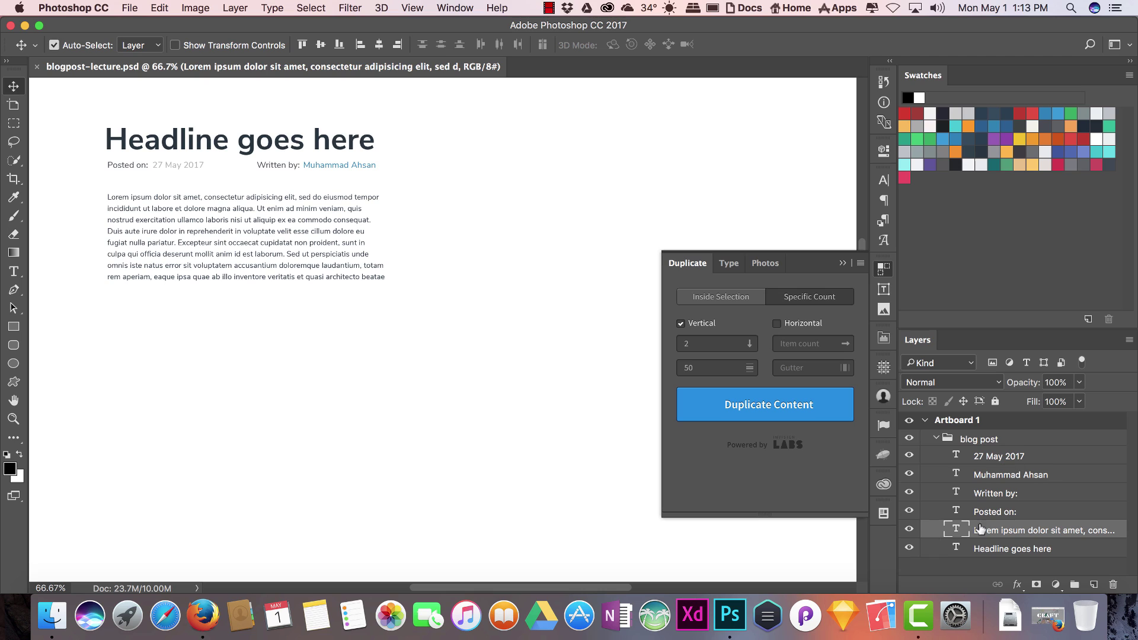
left_click(729, 263)
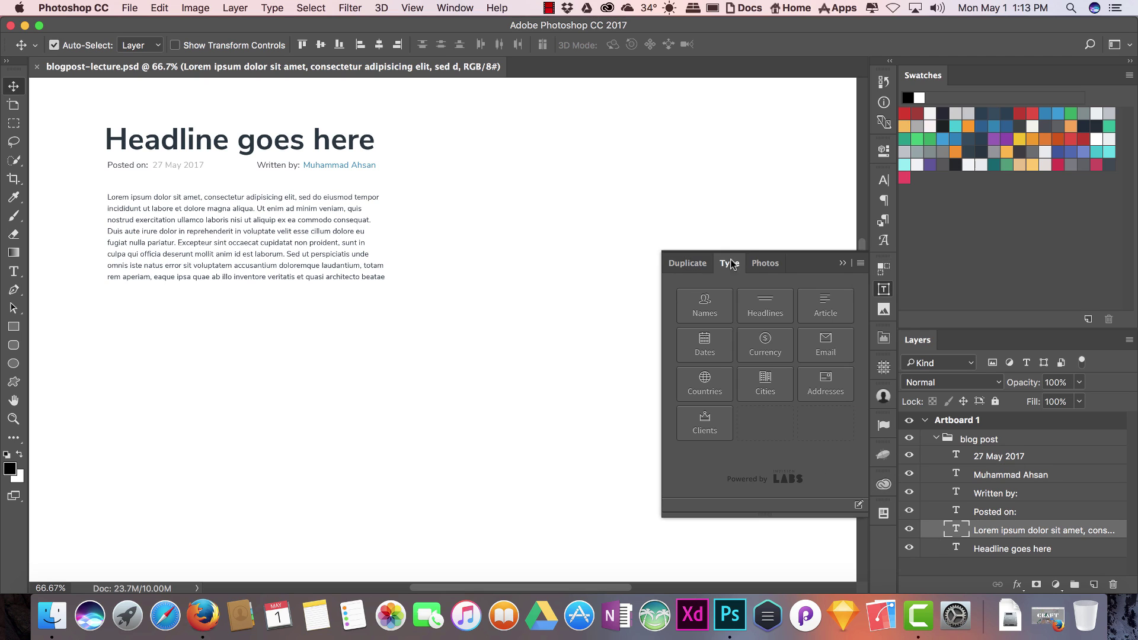
left_click(687, 264)
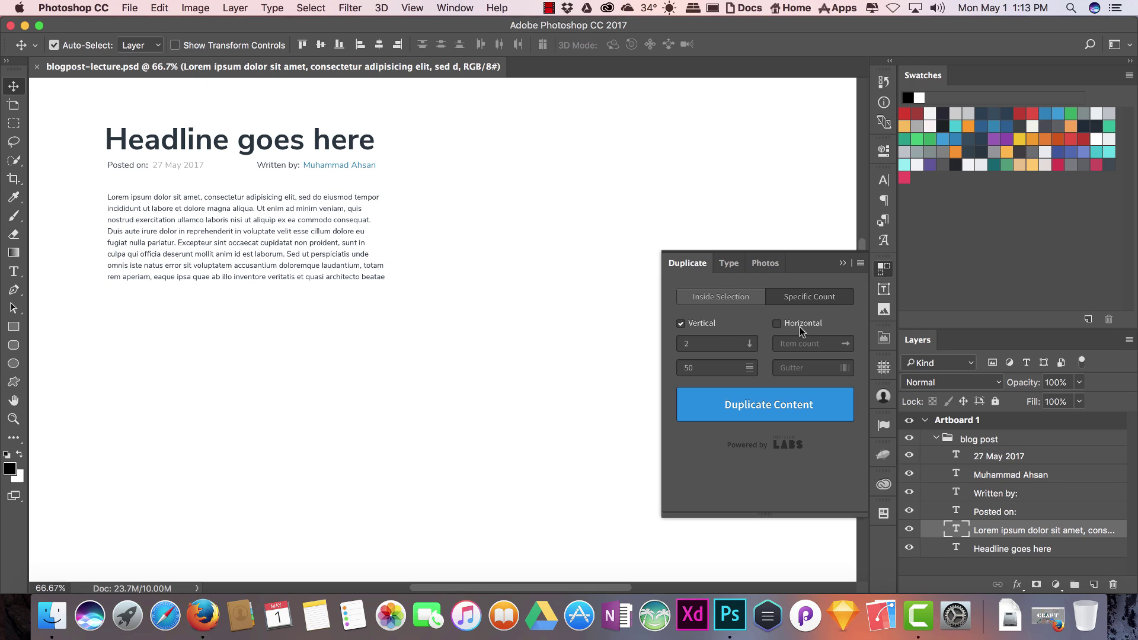
left_click(710, 295)
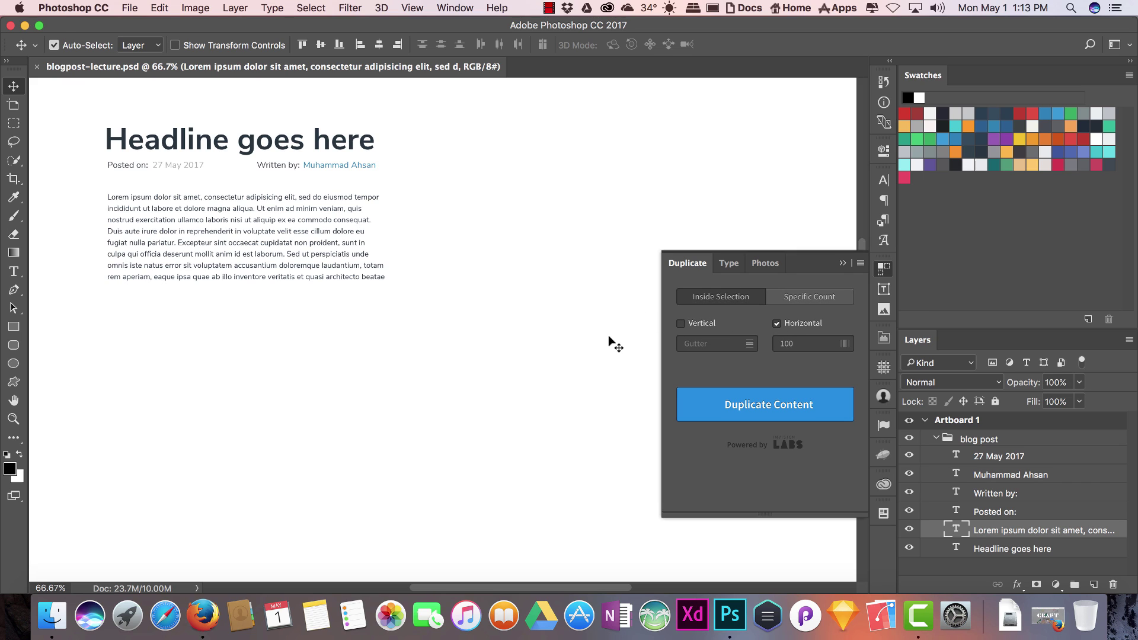
key("m")
left_click(812, 343)
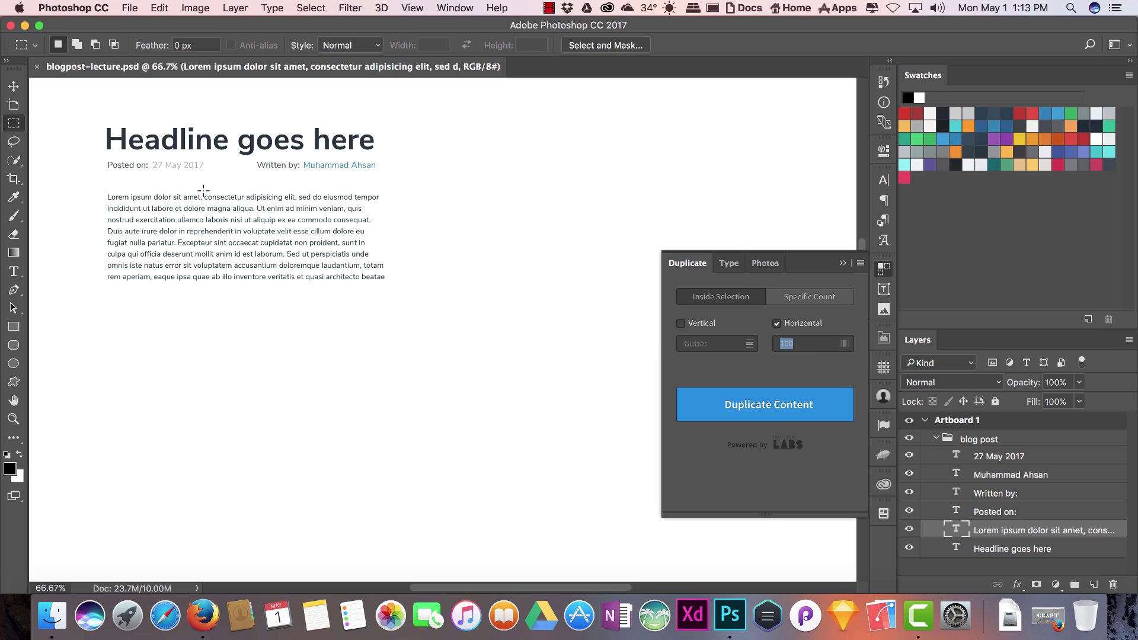
left_click_drag(81, 94, 853, 457)
left_click(746, 404)
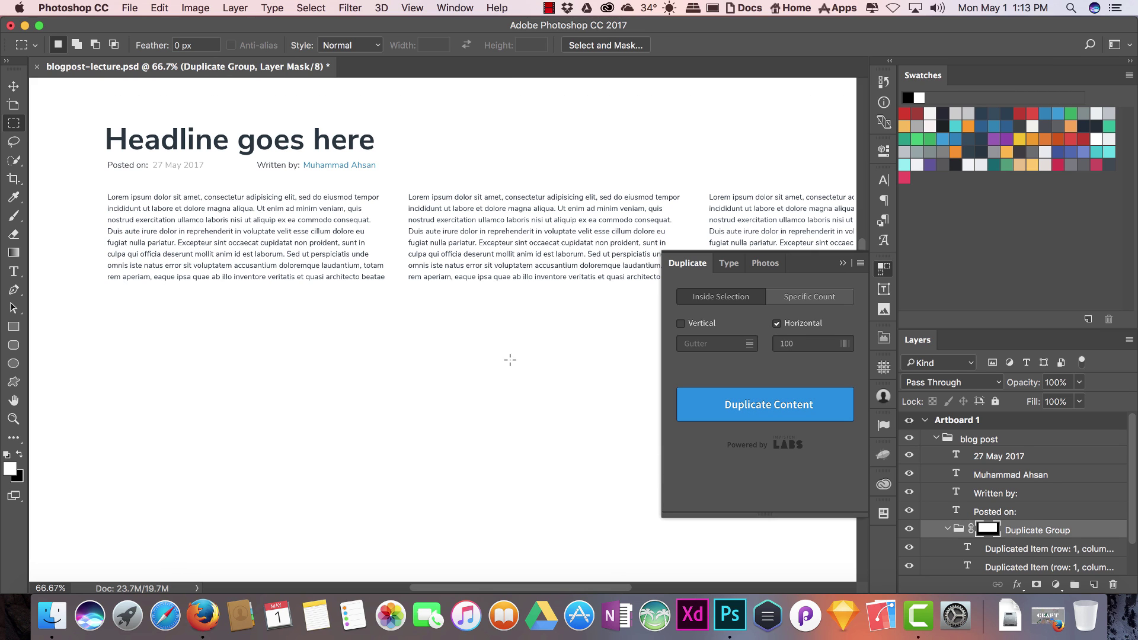
Step: Undo the horizontal duplication of the body paragraph
left_click(1004, 550)
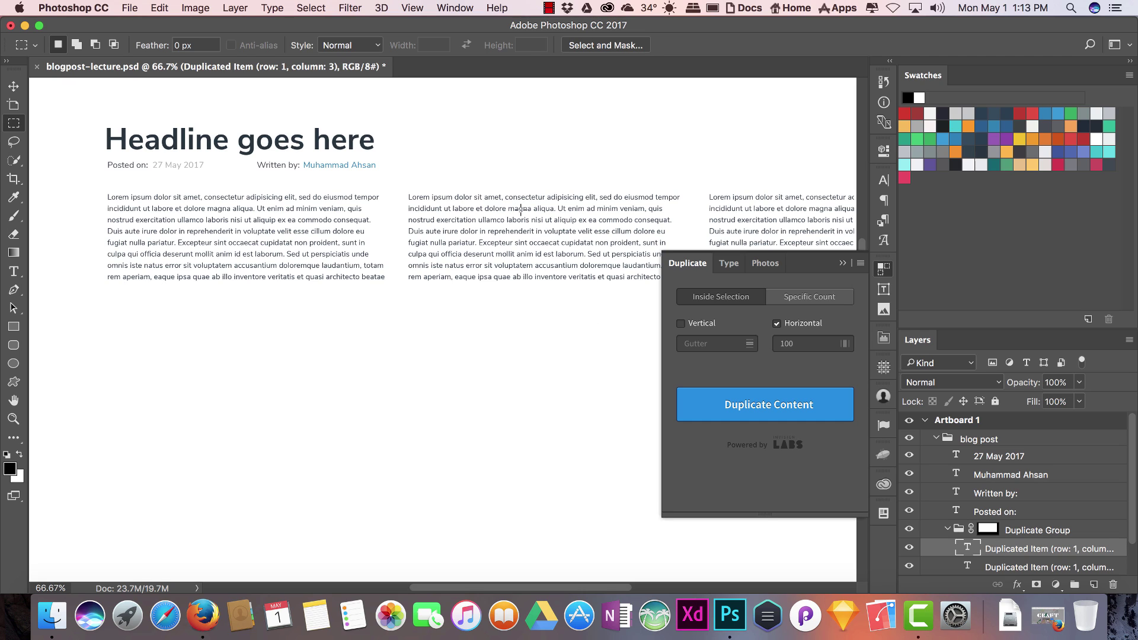
key("v")
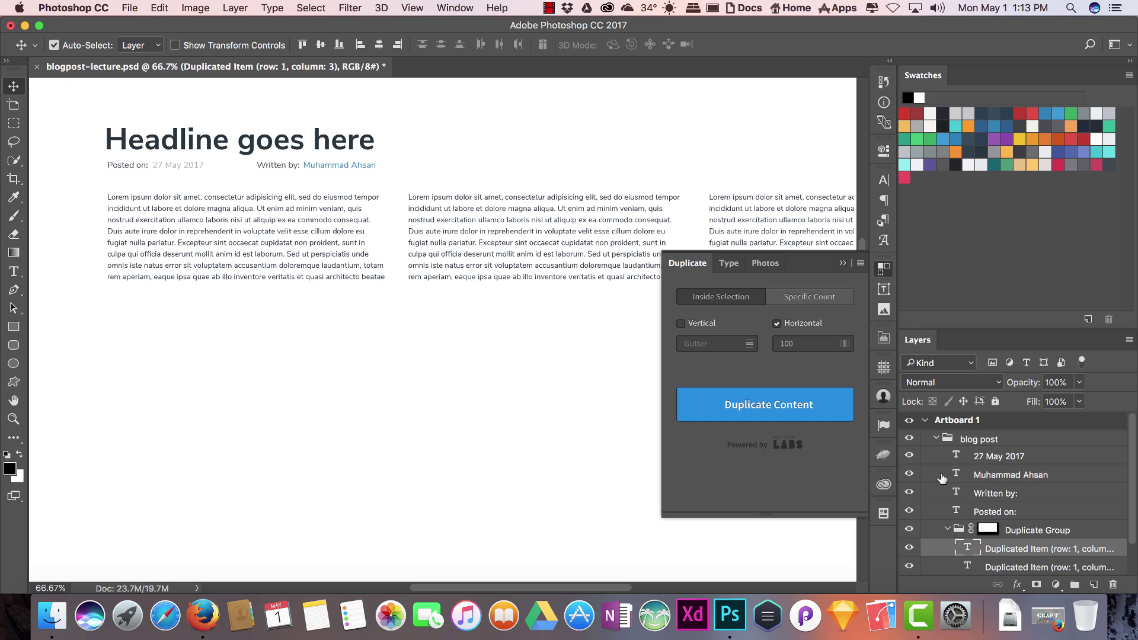
key("super+z")
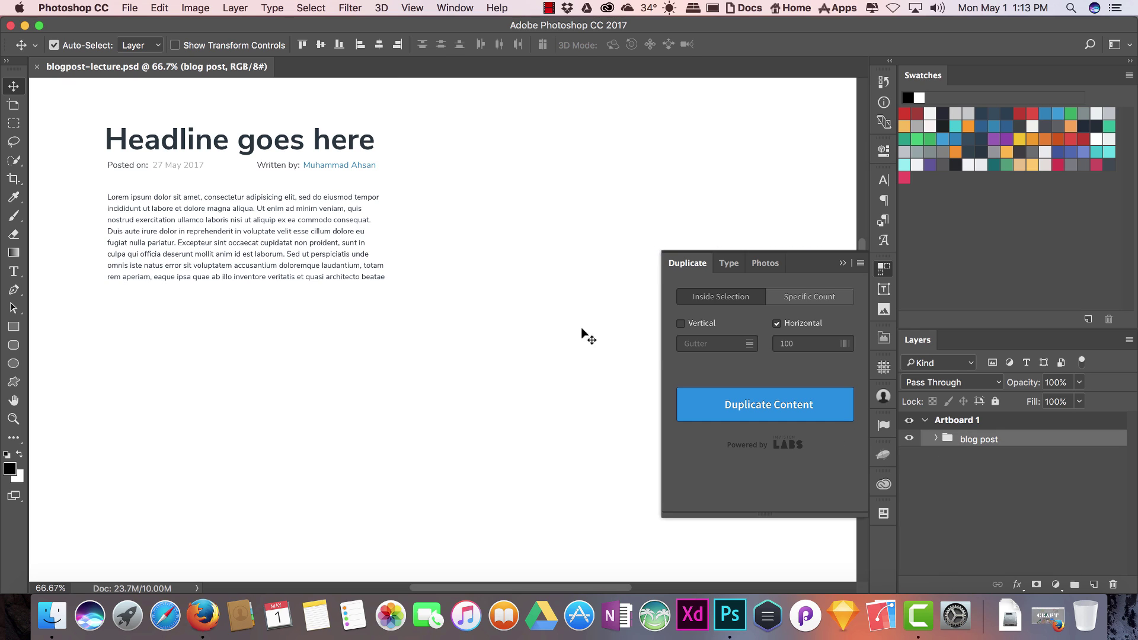
Step: Duplicate the whole blog post group horizontally inside a marquee selection across the artboard, with a gutter of 100
left_click(1036, 469)
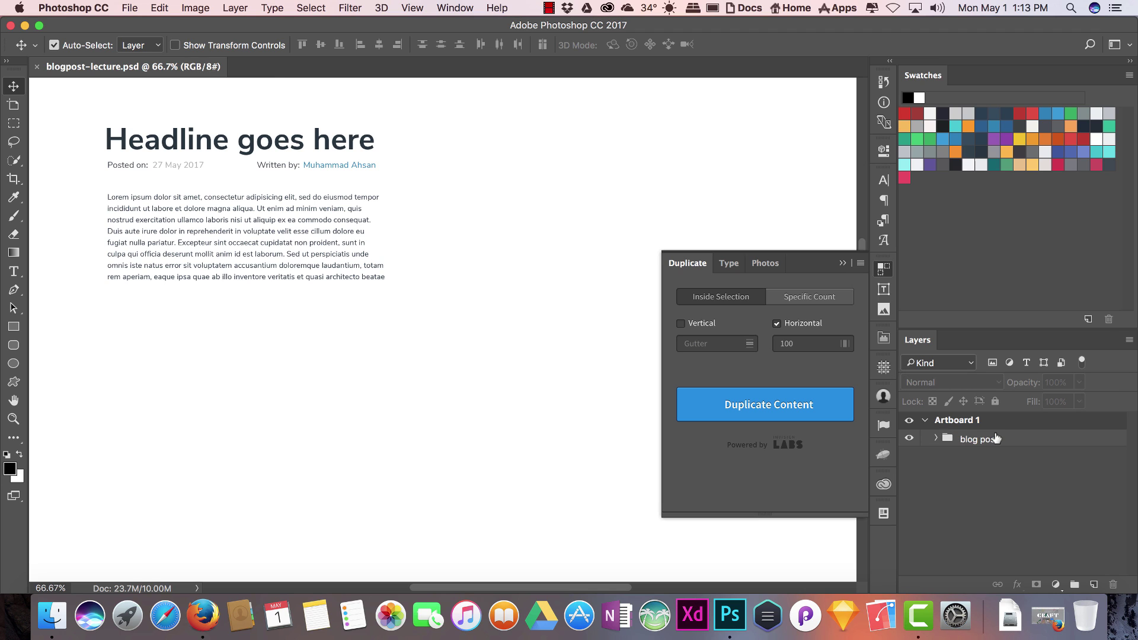
left_click(1020, 439)
left_click(777, 405)
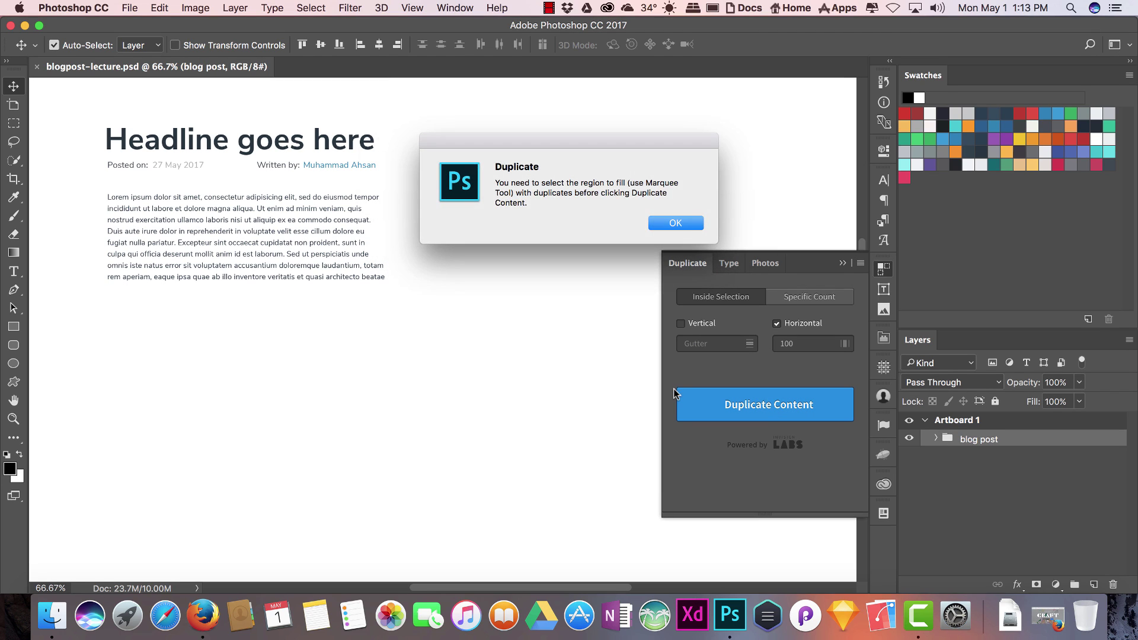
left_click(689, 222)
key("m")
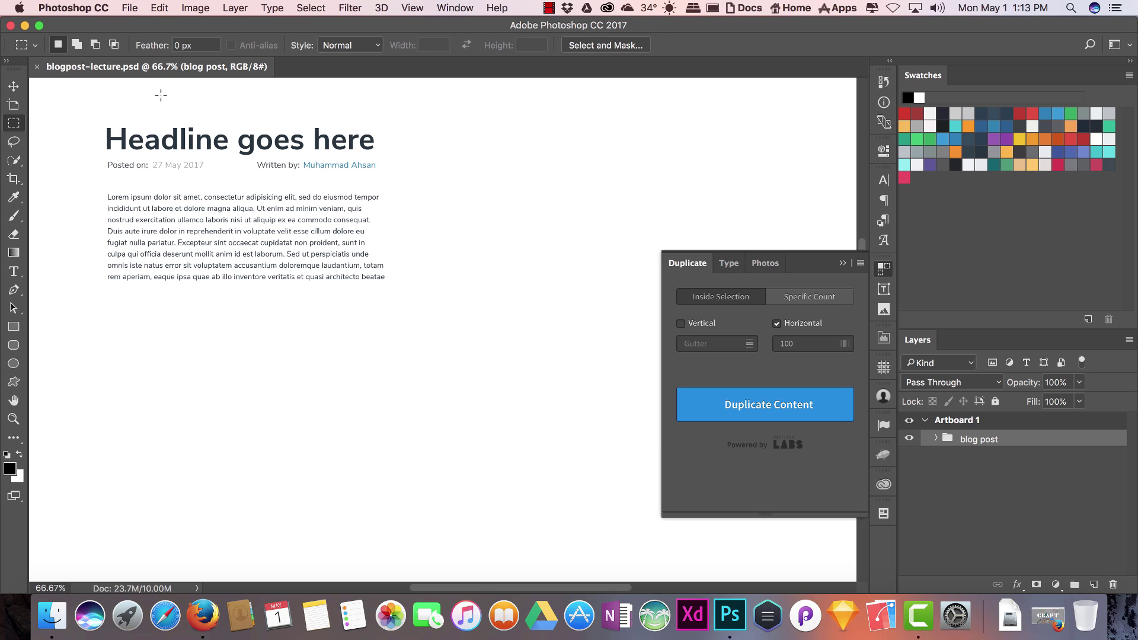
left_click_drag(89, 101, 855, 336)
left_click(777, 409)
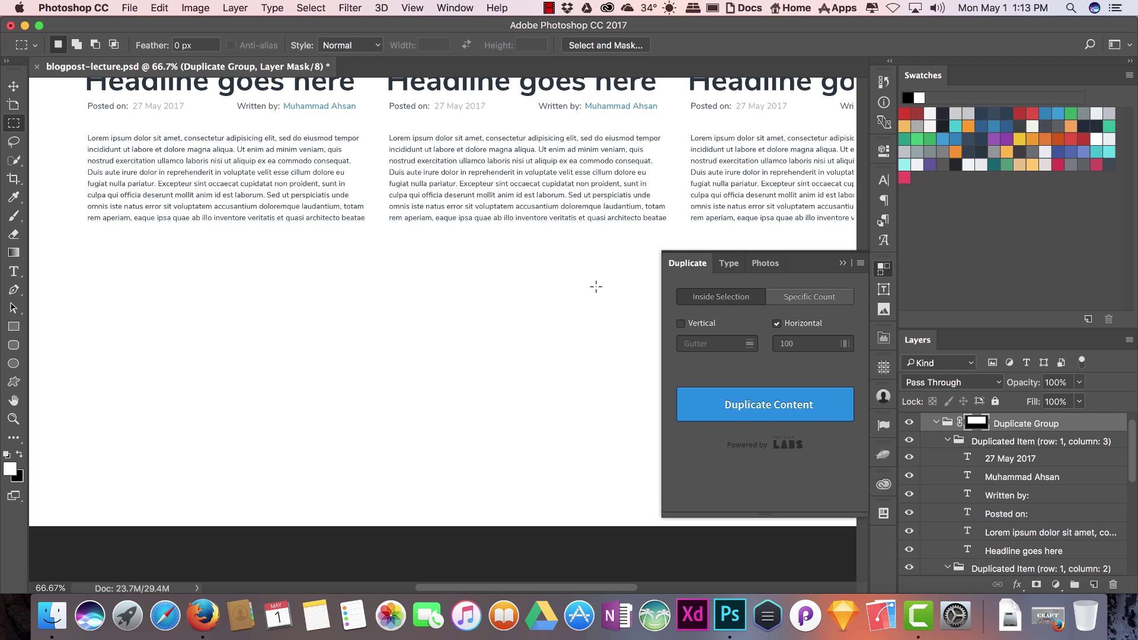
key("v")
left_click_drag(603, 264, 471, 316)
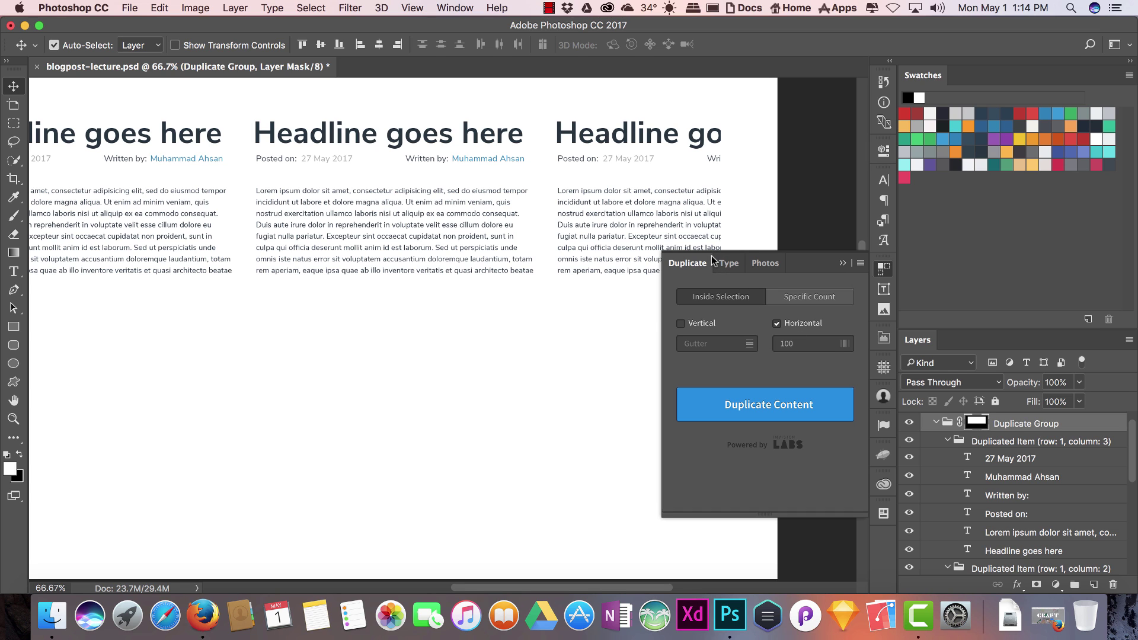
left_click_drag(427, 368, 617, 394)
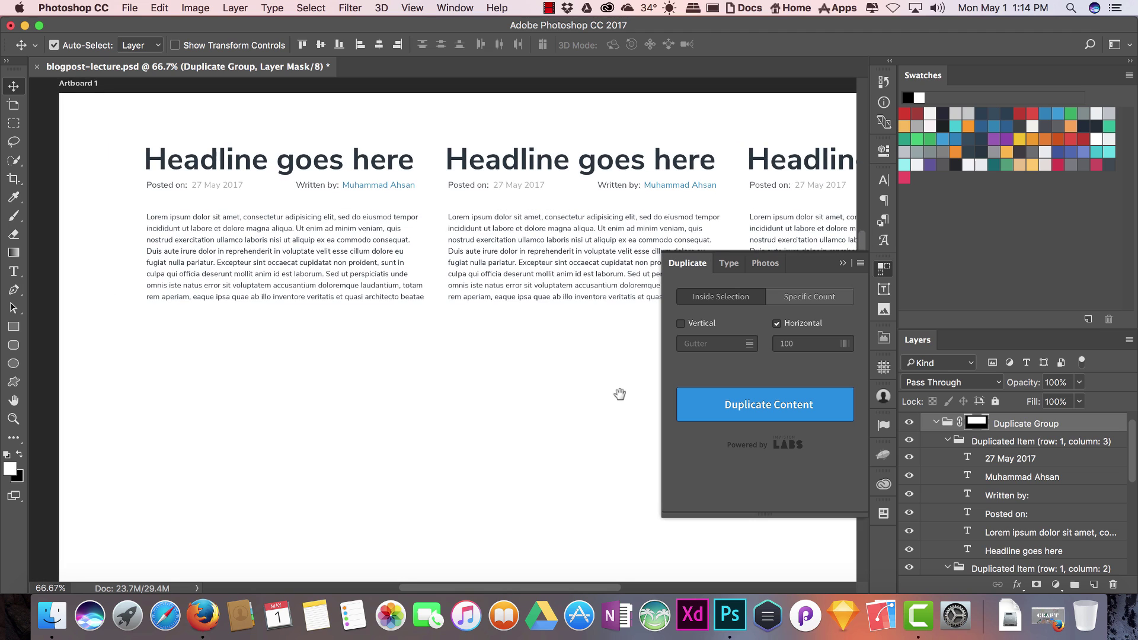
left_click(726, 264)
left_click(700, 268)
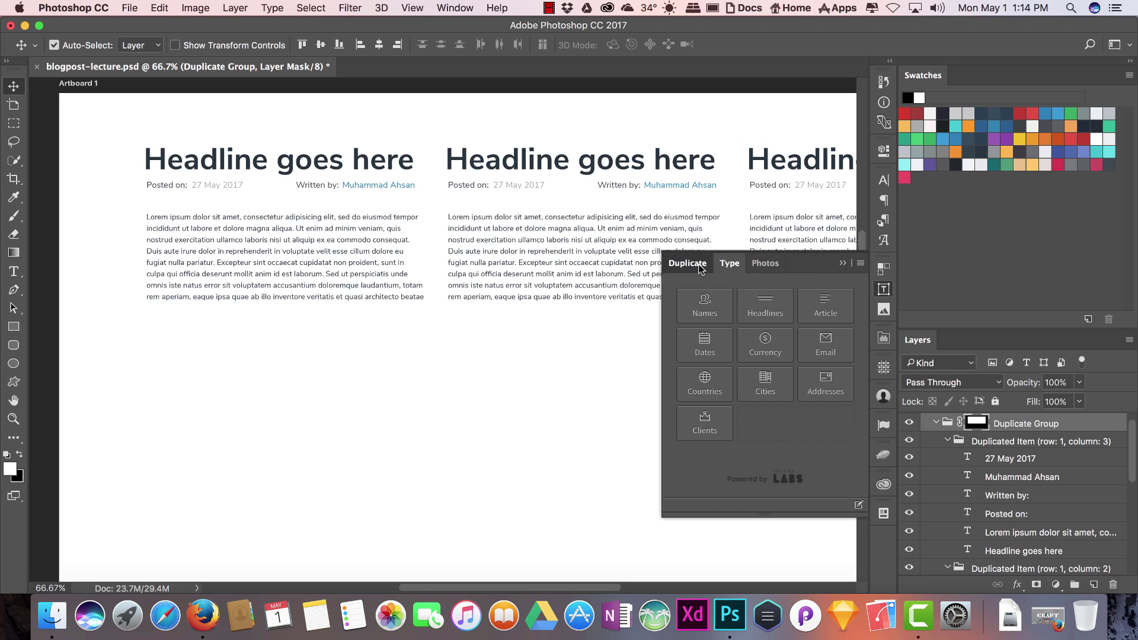
left_click(791, 297)
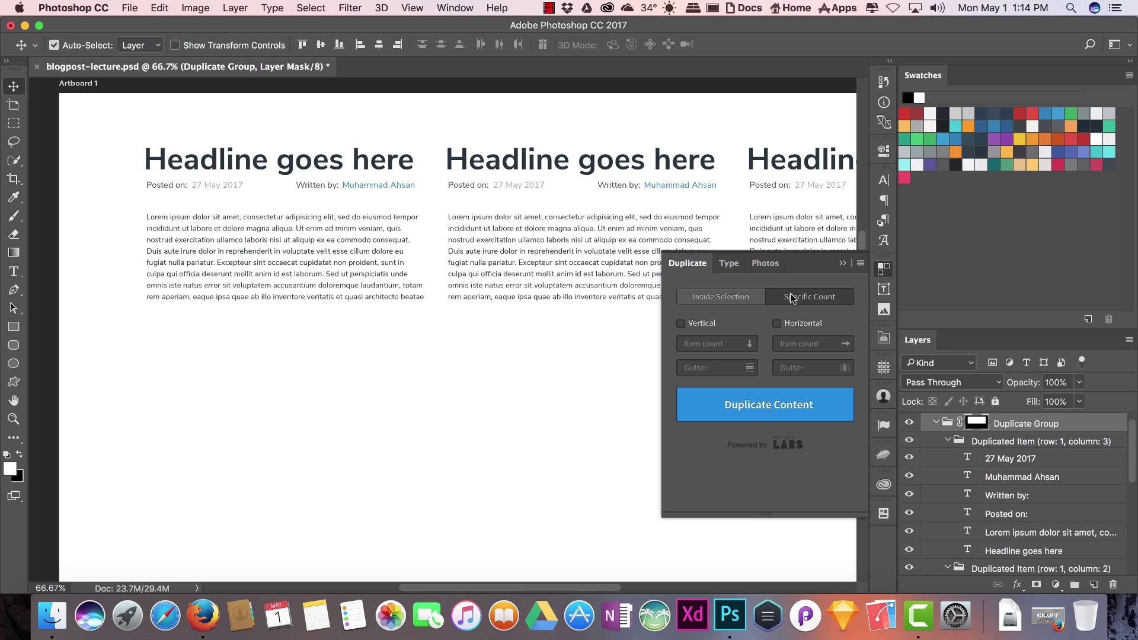
left_click(736, 299)
left_click(738, 299)
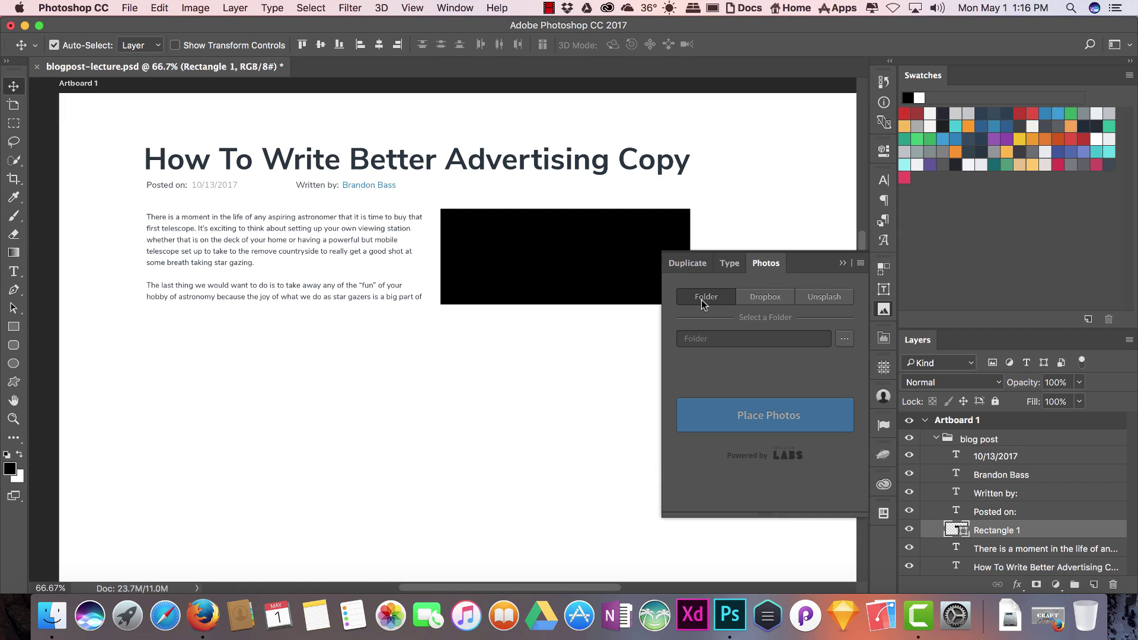
left_click(844, 339)
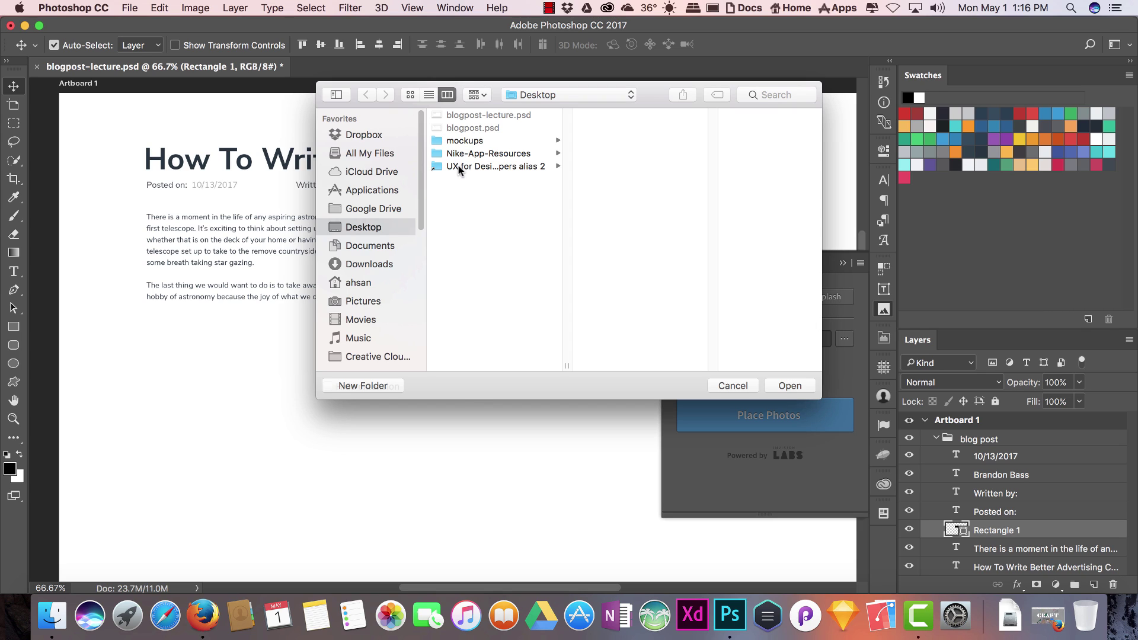
left_click(376, 294)
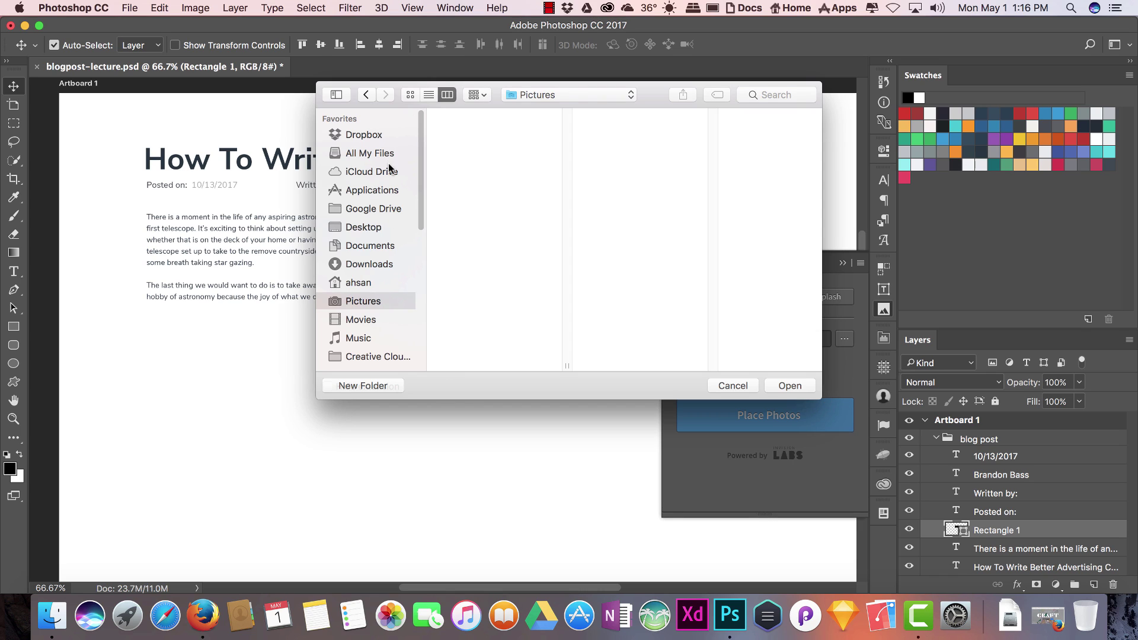
left_click(359, 226)
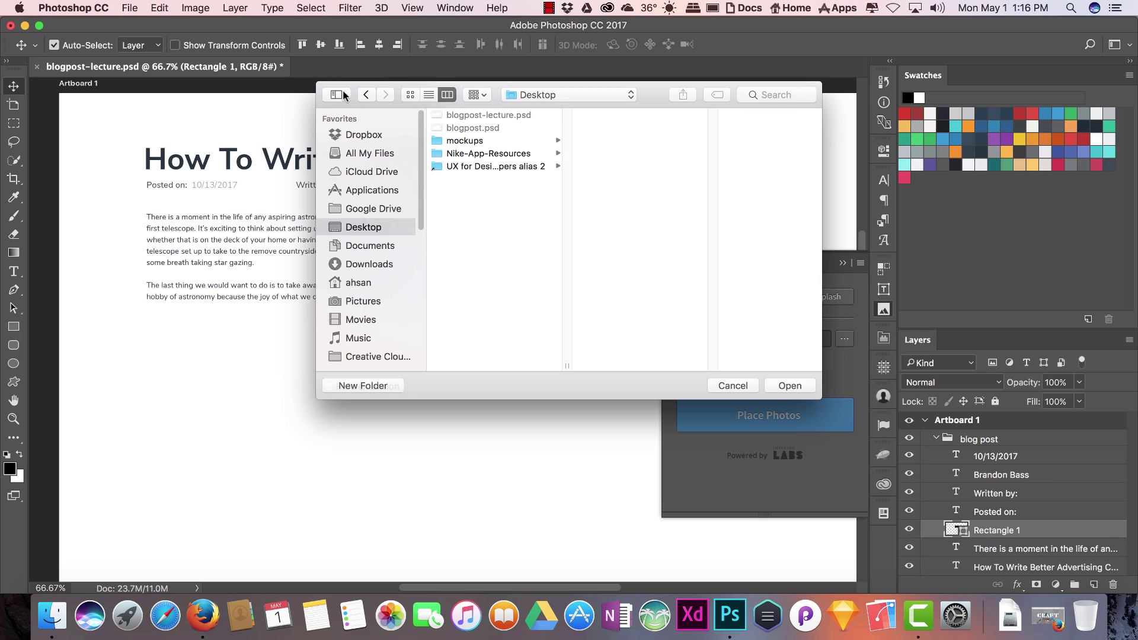
left_click(744, 389)
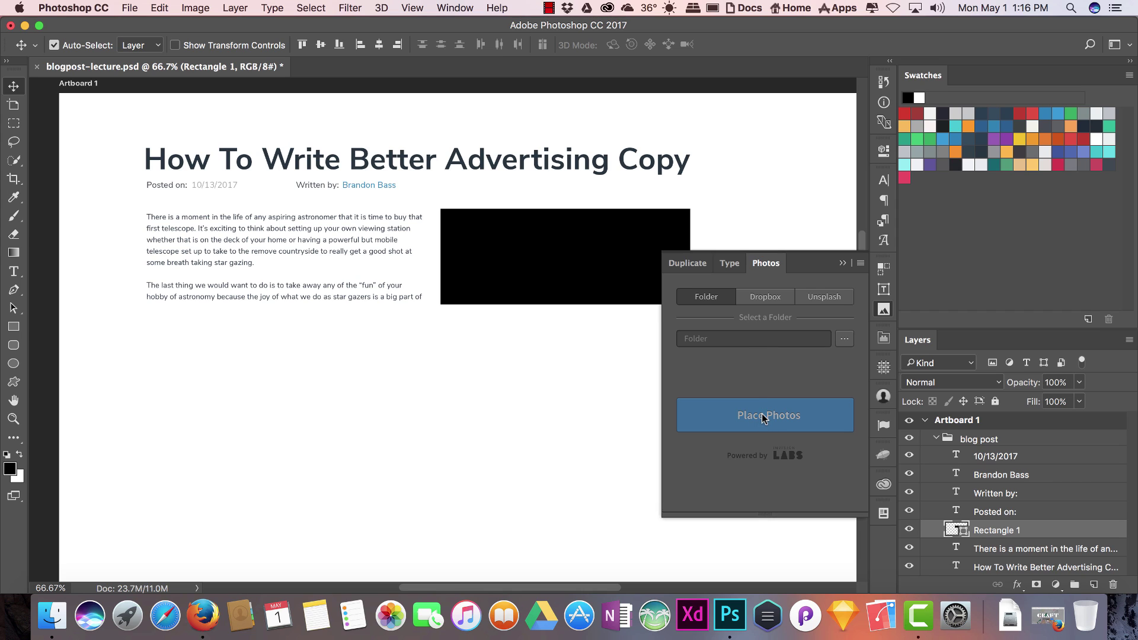
Step: Fill the black placeholder rectangle beside the body text with a random Unsplash photo from the Fashion category
left_click(763, 297)
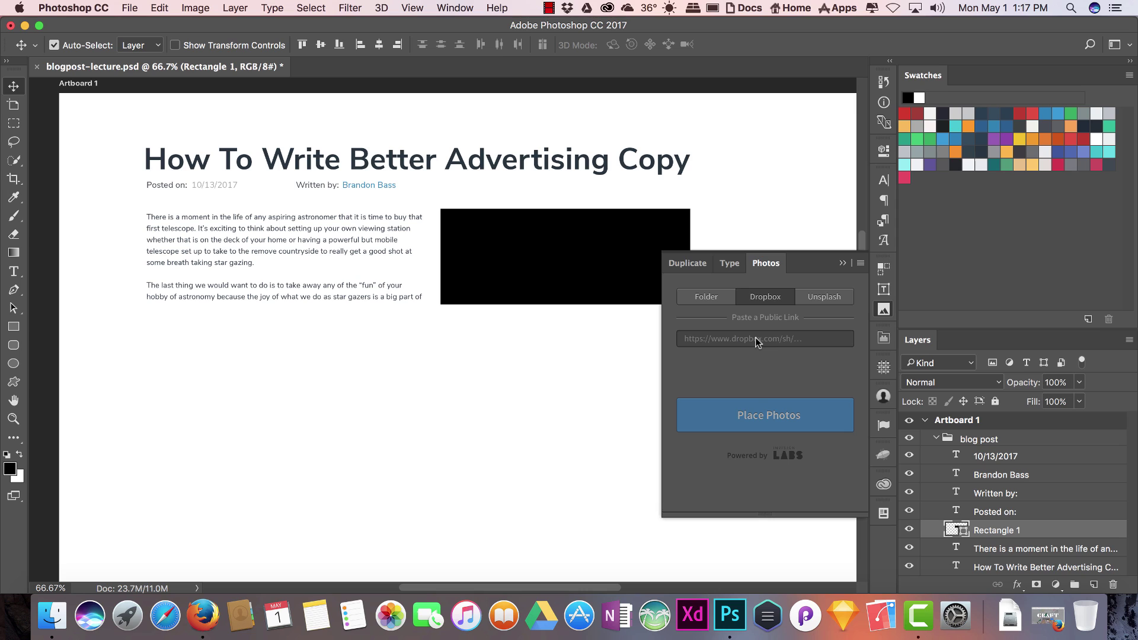
left_click(812, 300)
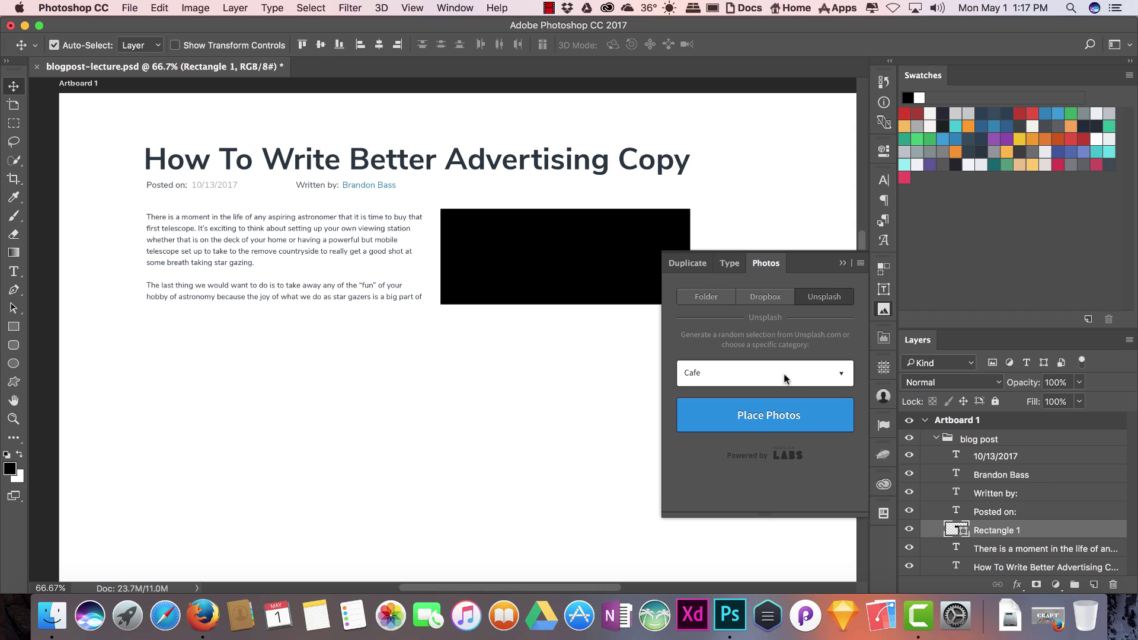
left_click(781, 383)
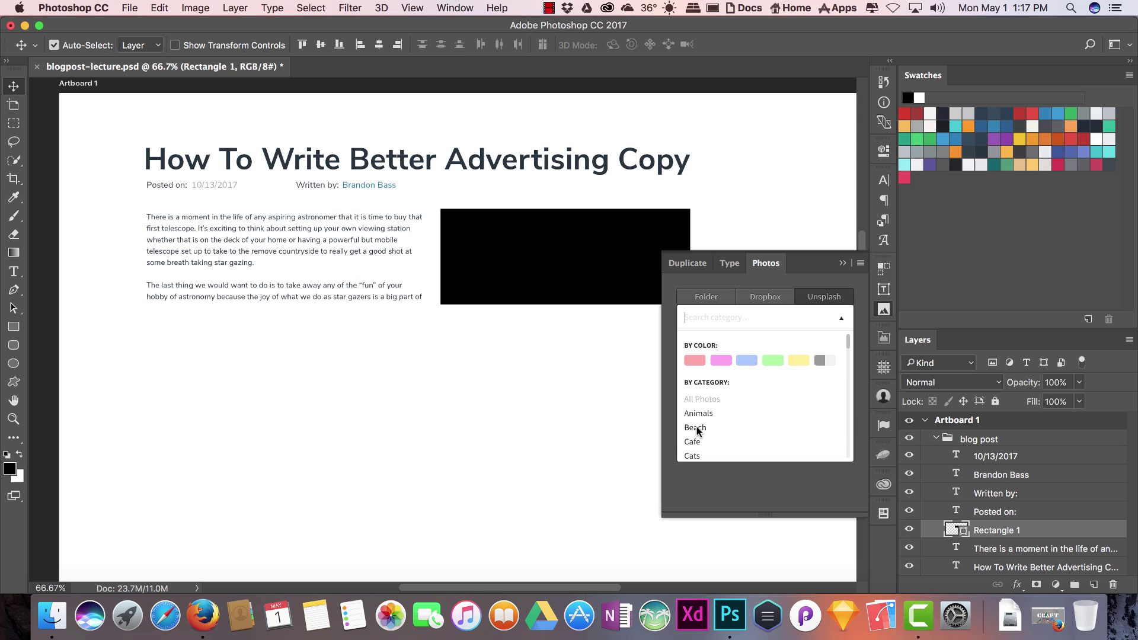
left_click_drag(849, 345, 849, 387)
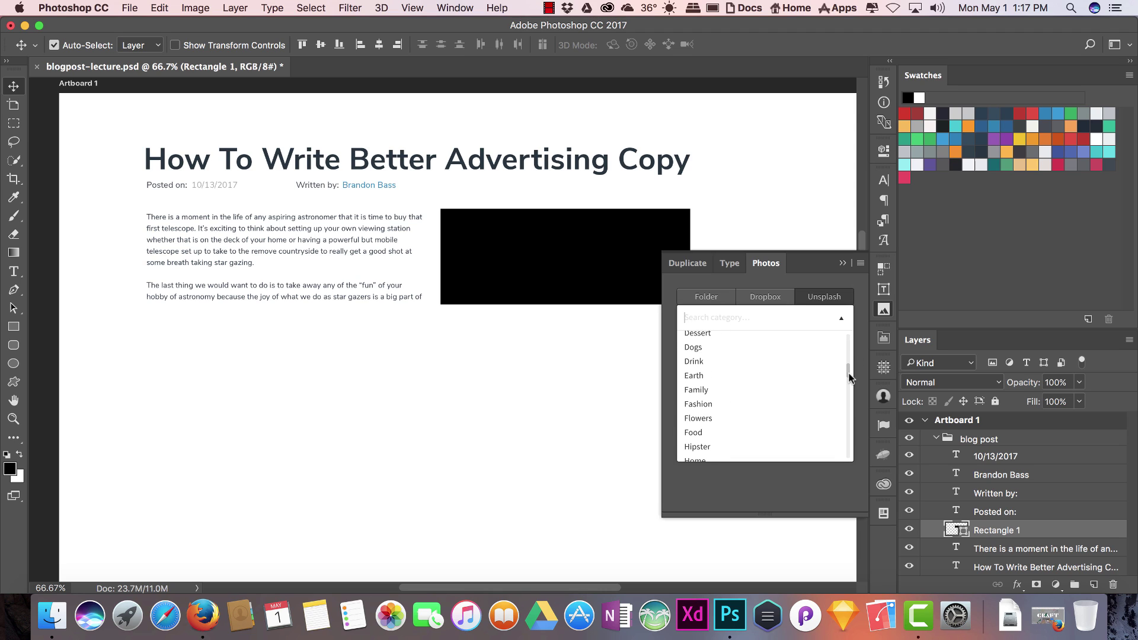
left_click(686, 401)
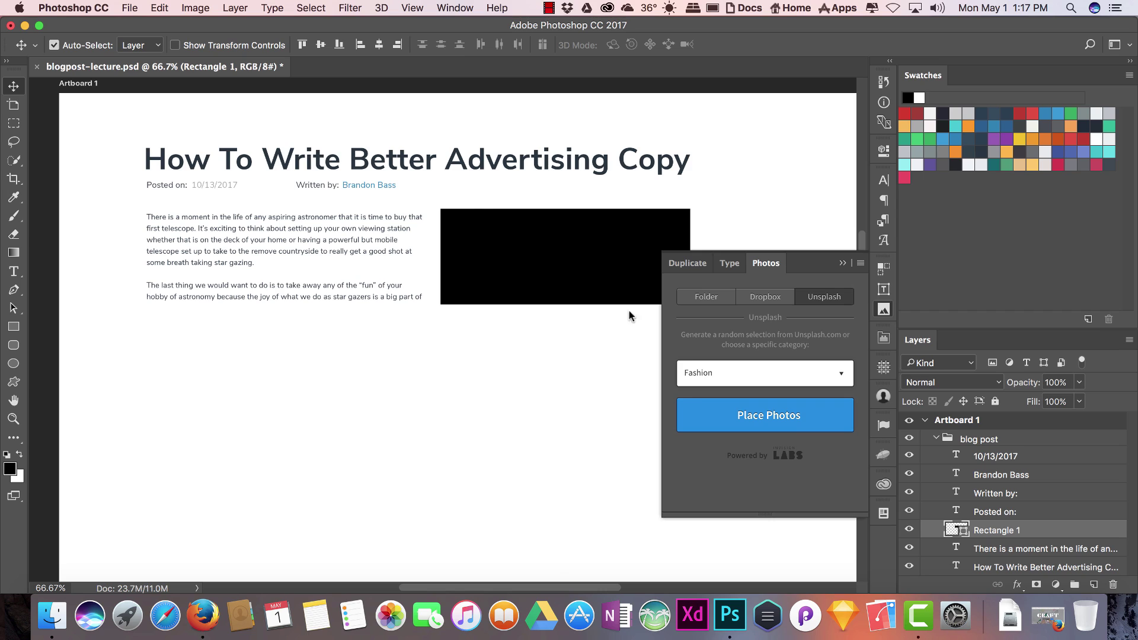
left_click(774, 408)
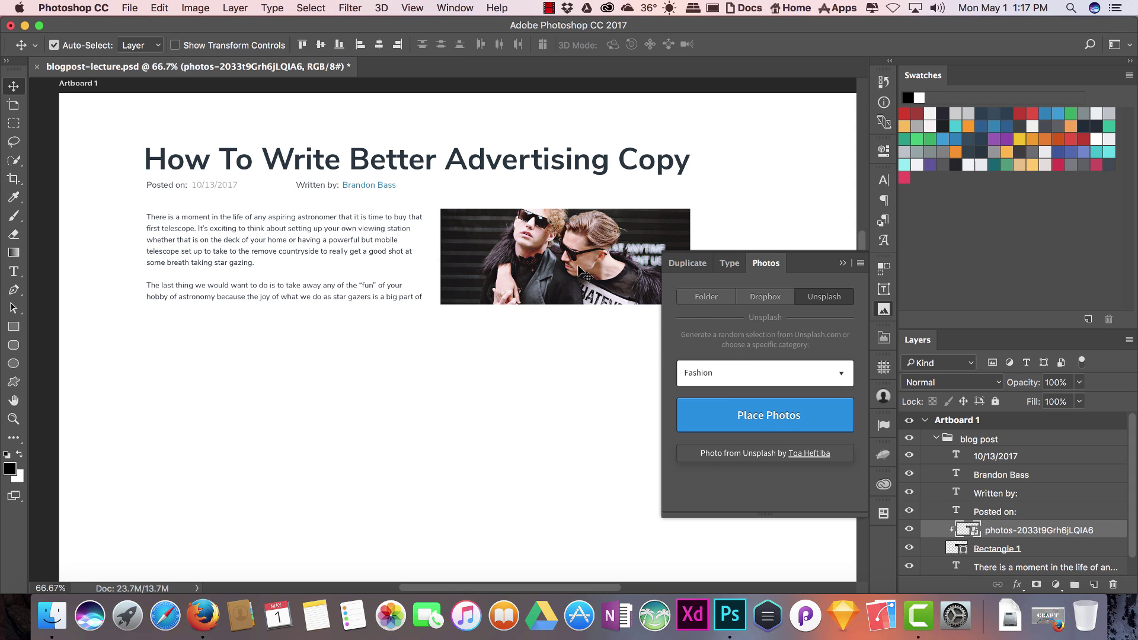
Step: Delete the placed fashion photo layer clipped to the placeholder rectangle
left_click(696, 379)
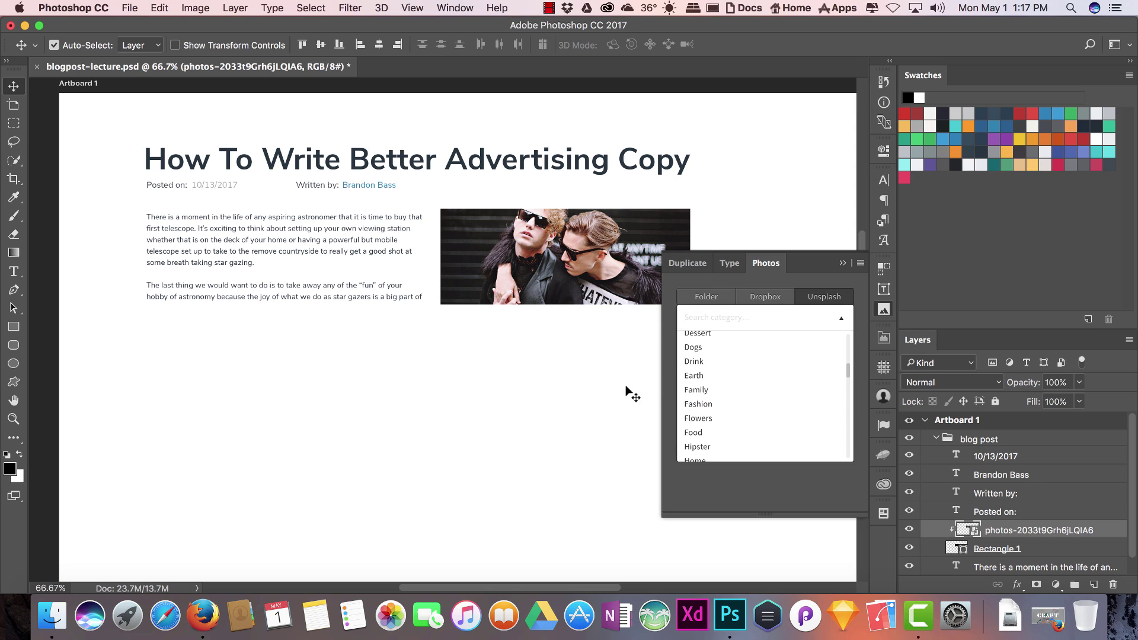
left_click(584, 383)
left_click(1003, 532)
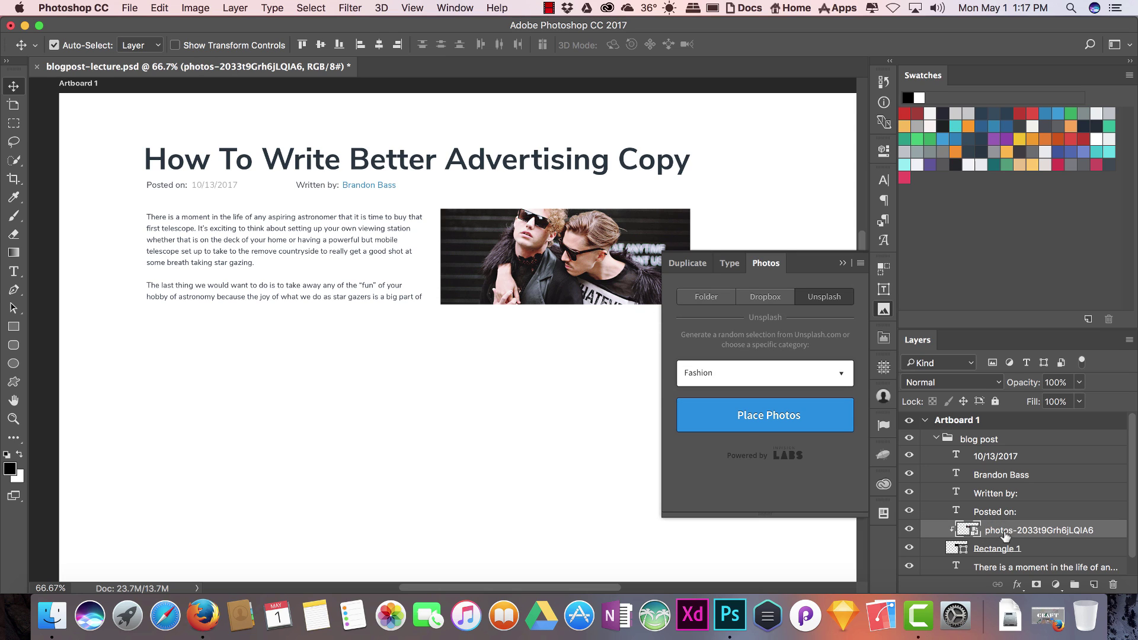
key("BackSpace")
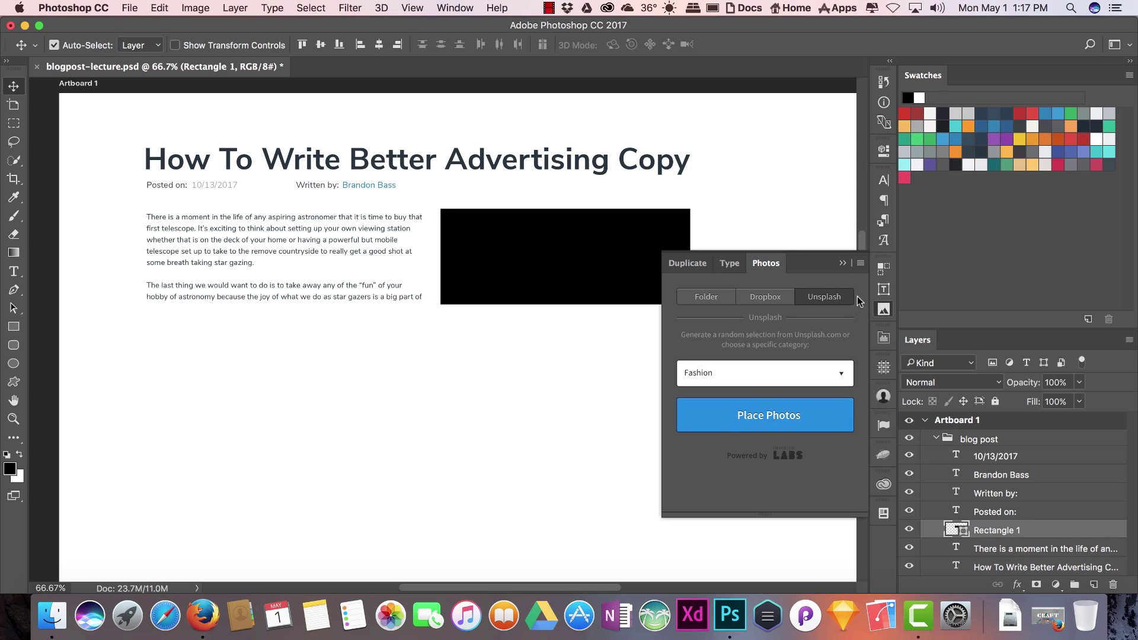
Step: Draw two black rectangles side by side beneath the image placeholder, about 402 × 382 px and about 602 × 388 px
left_click(14, 327)
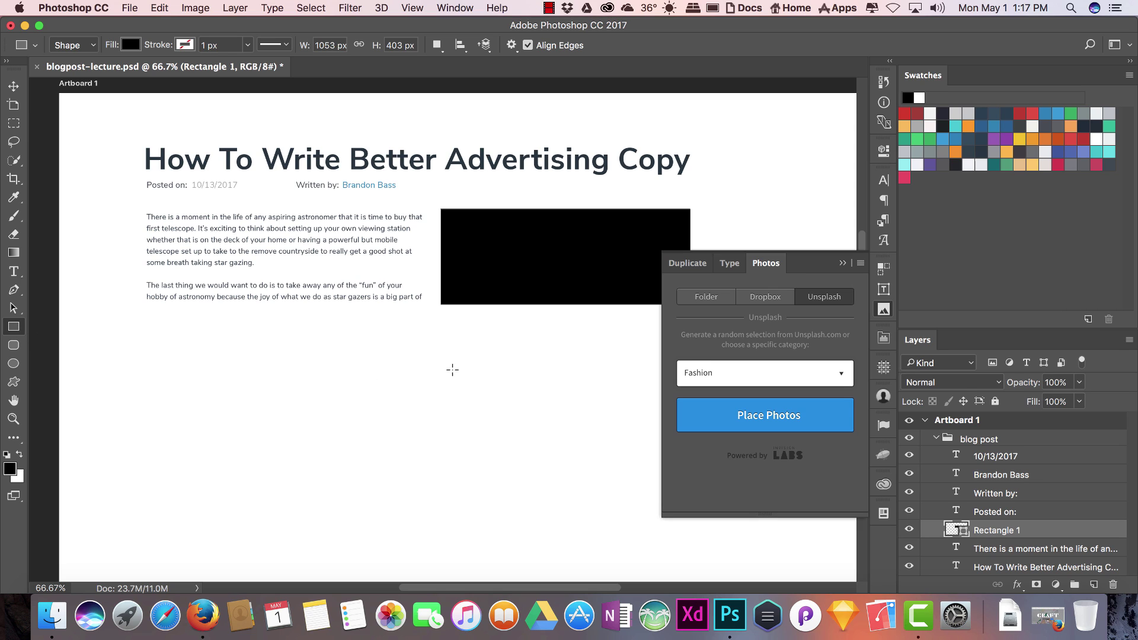
left_click_drag(444, 329, 539, 420)
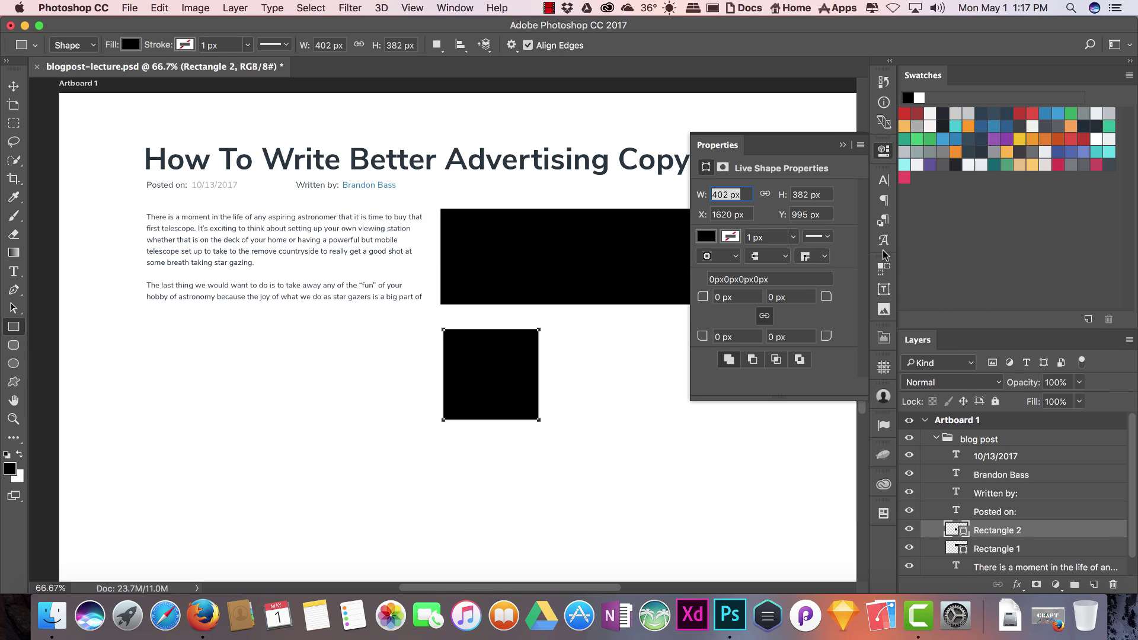
left_click(883, 151)
left_click_drag(547, 329, 688, 420)
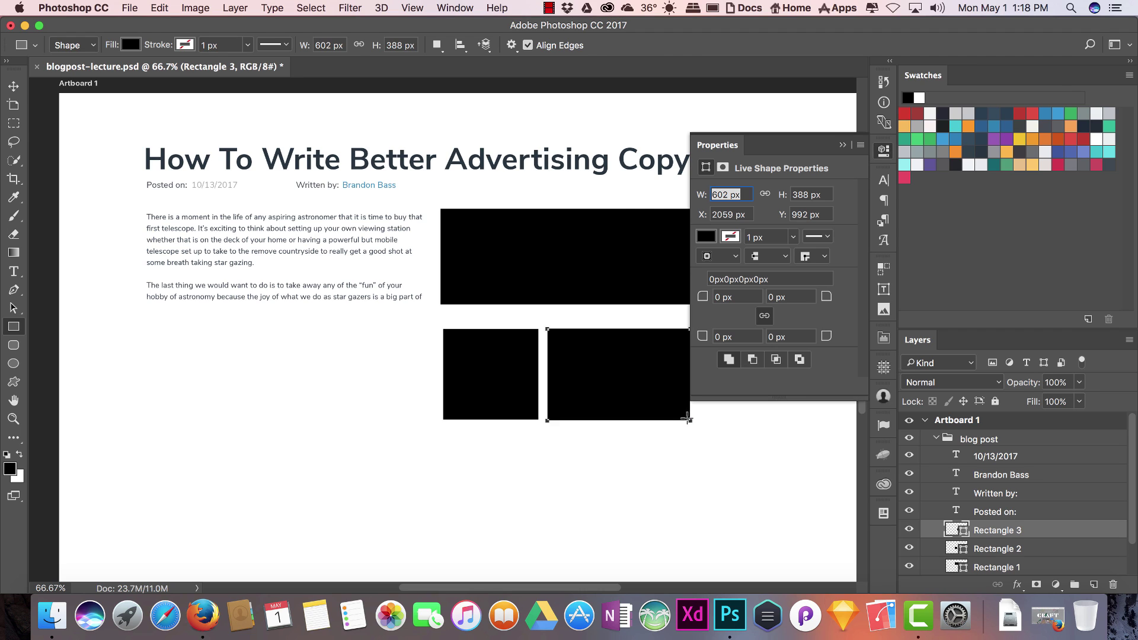
key("v")
left_click(878, 155)
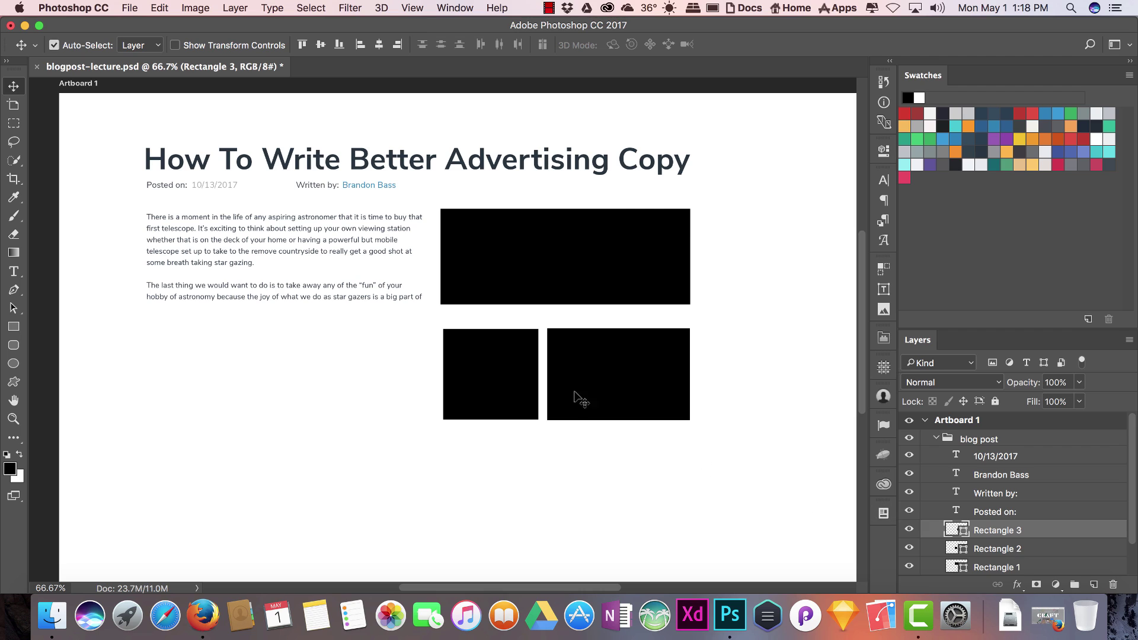
Step: Move the two smaller rectangles up together, leaving a narrow gap beneath the large placeholder rectangle
left_click(527, 380)
left_click(998, 531, "shift")
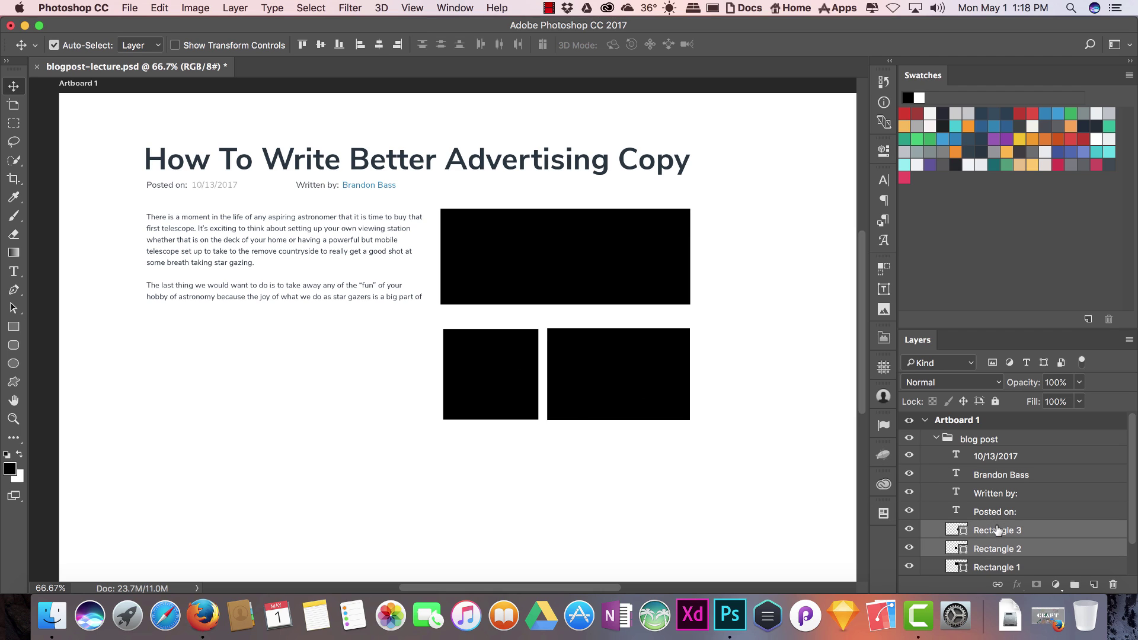
key("shift+Up")
key("shift+Up")
key("shift+Up")
key("shift+Up")
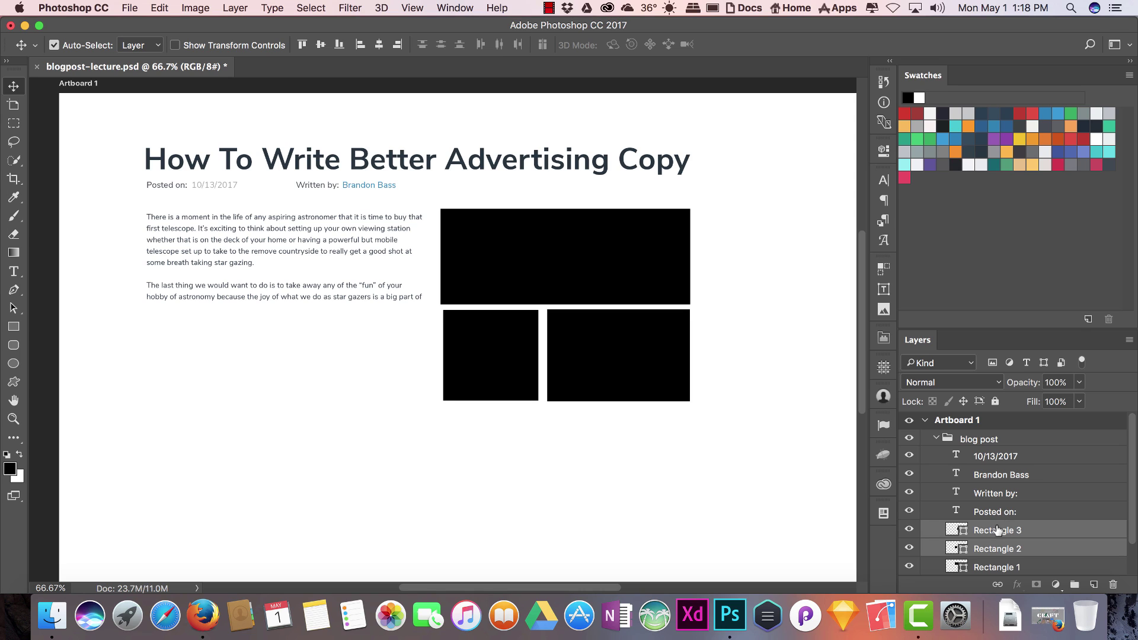
Step: Try nudging the two lower rectangles left to line up with the large rectangle's edge, and move them back right
key("Left")
key("Left")
key("Left")
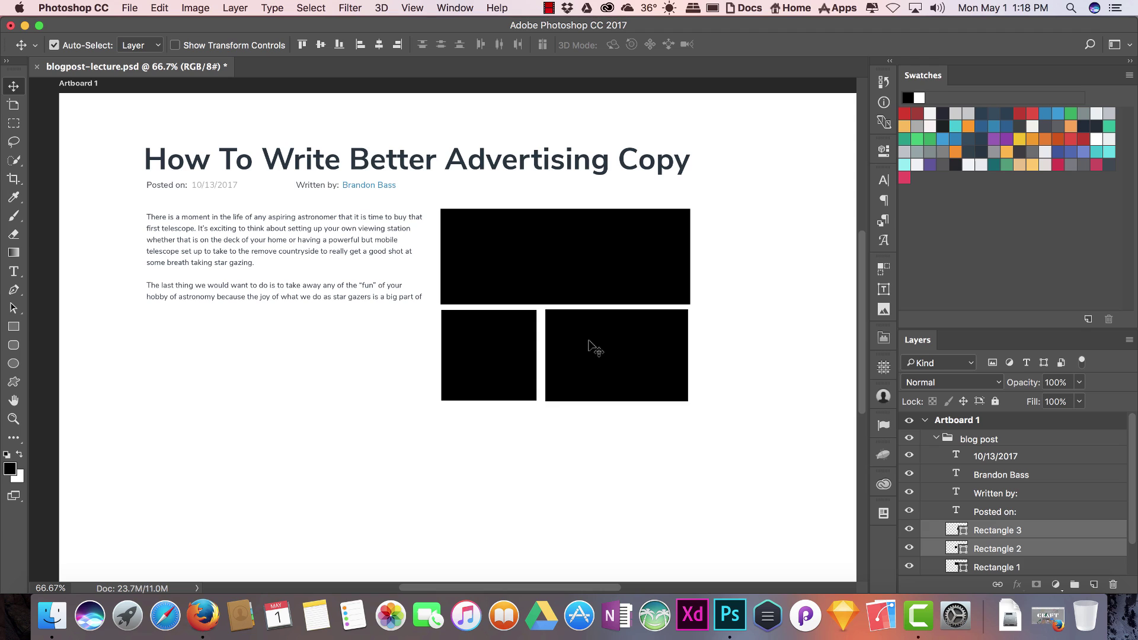
key("Right")
key("Right")
key("Right")
key("Right")
key("Right")
key("Right")
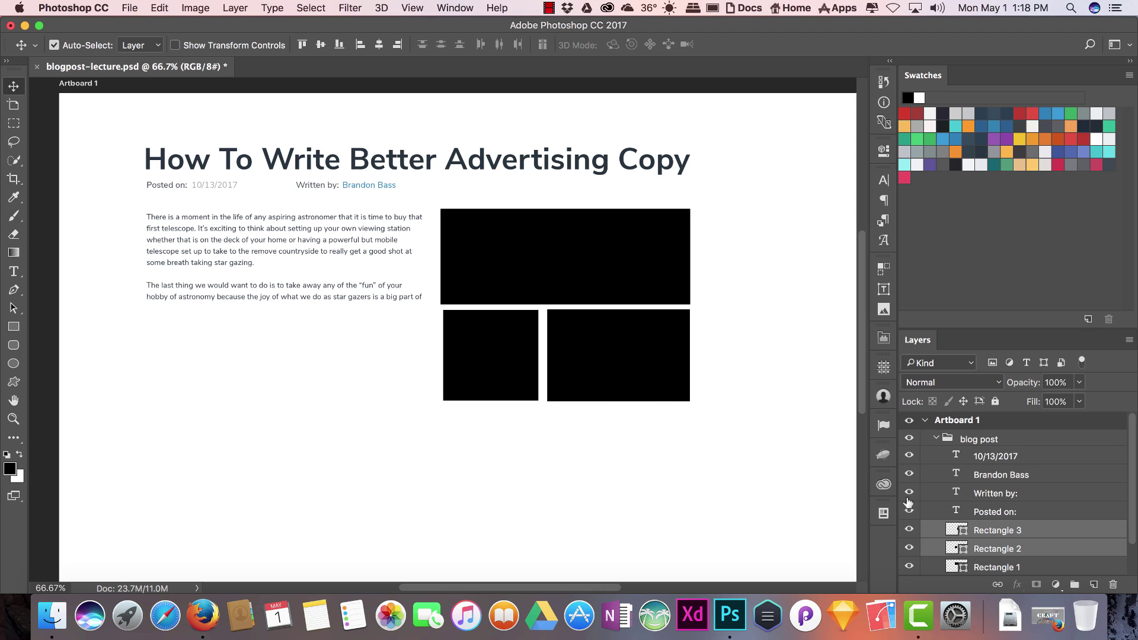
Step: Fill all three placeholder rectangles at once with random Unsplash photos from the Flowers category
left_click(989, 567, "shift")
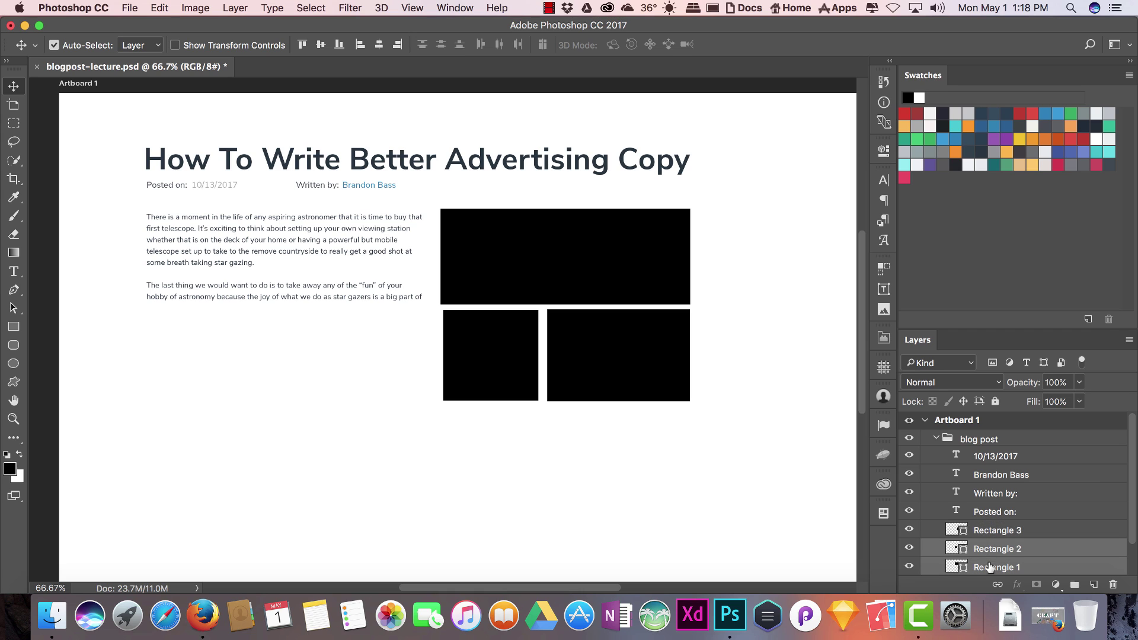
left_click(985, 531)
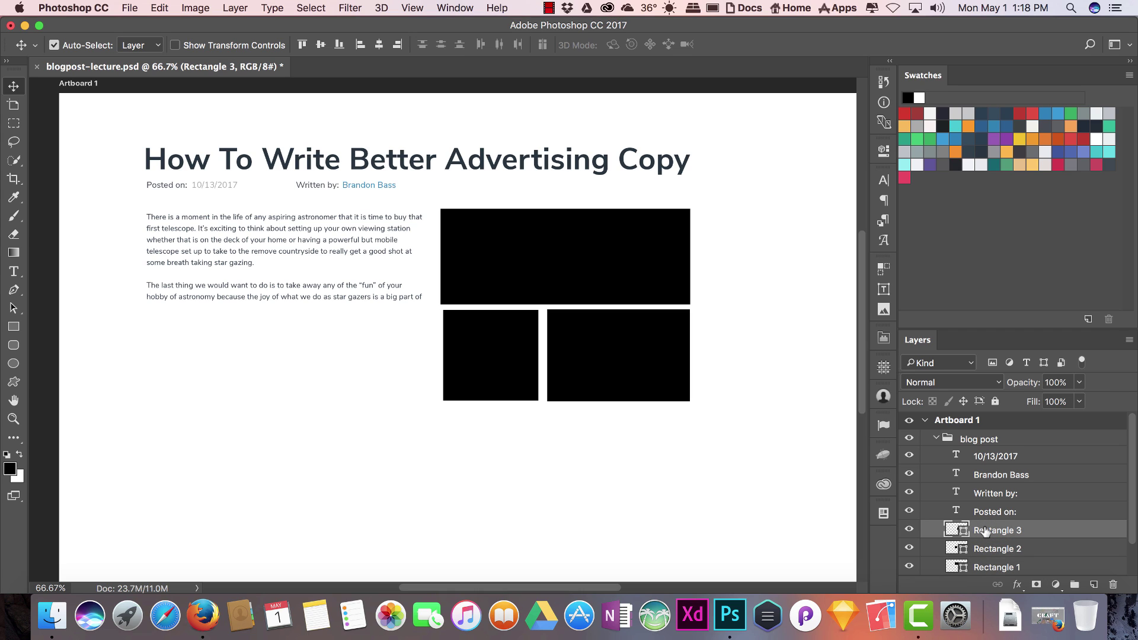
left_click(989, 549, "super")
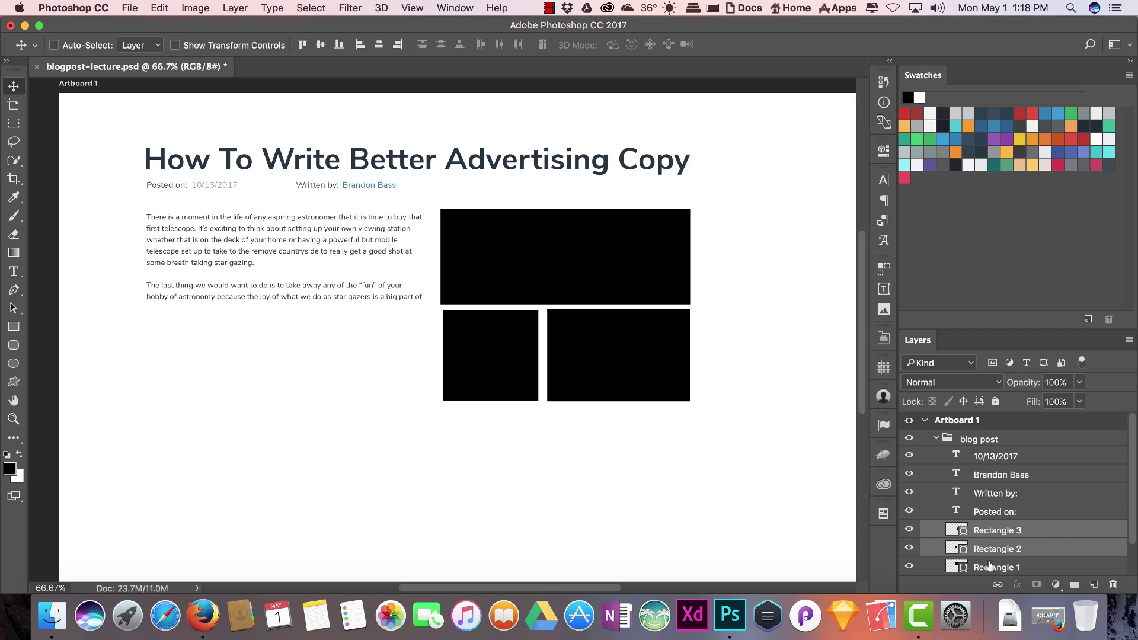
left_click(989, 567, "super")
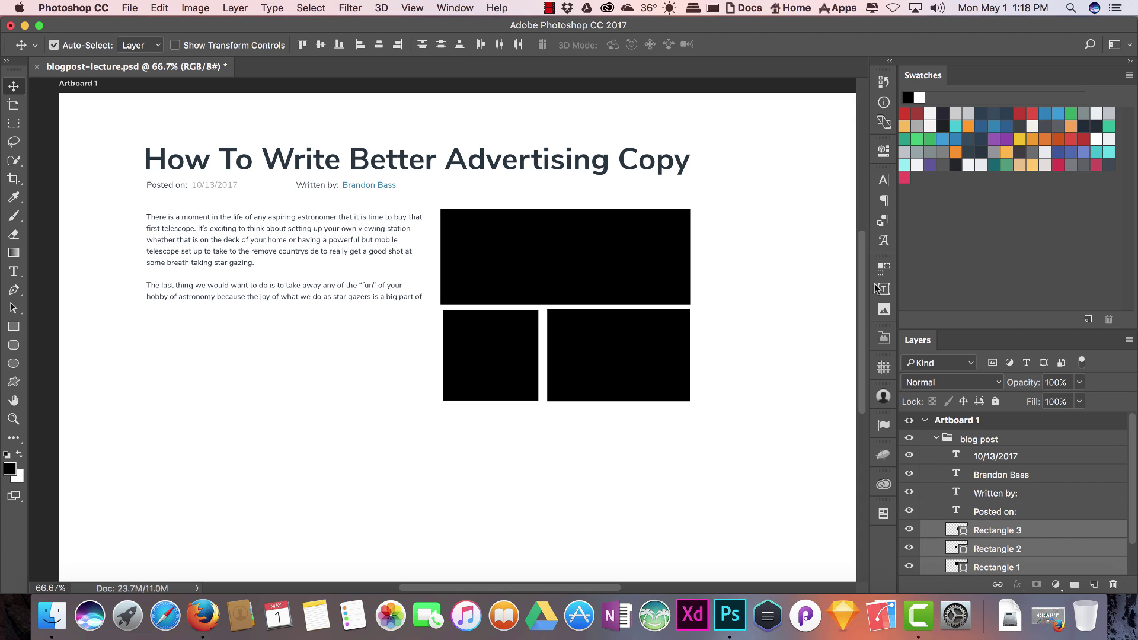
left_click(883, 309)
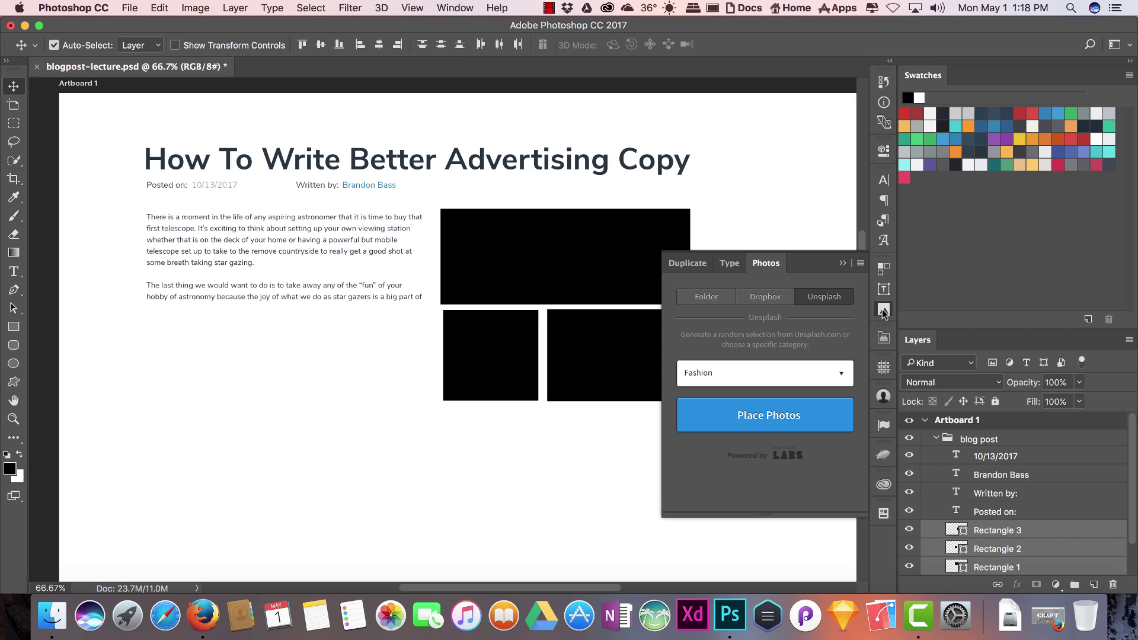
left_click(795, 378)
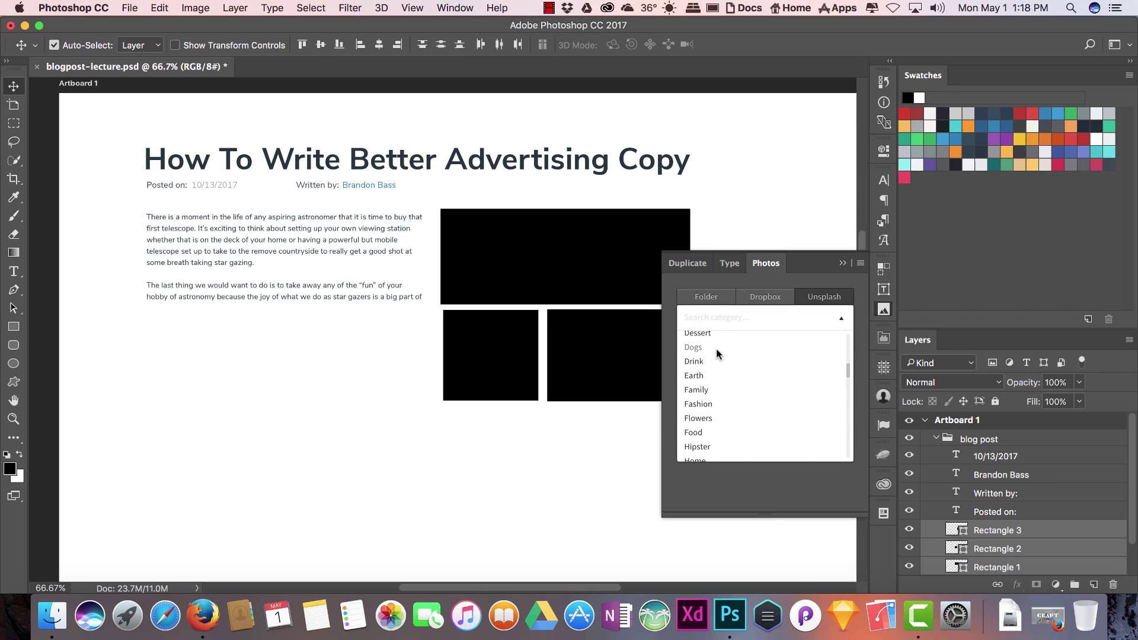
left_click(713, 419)
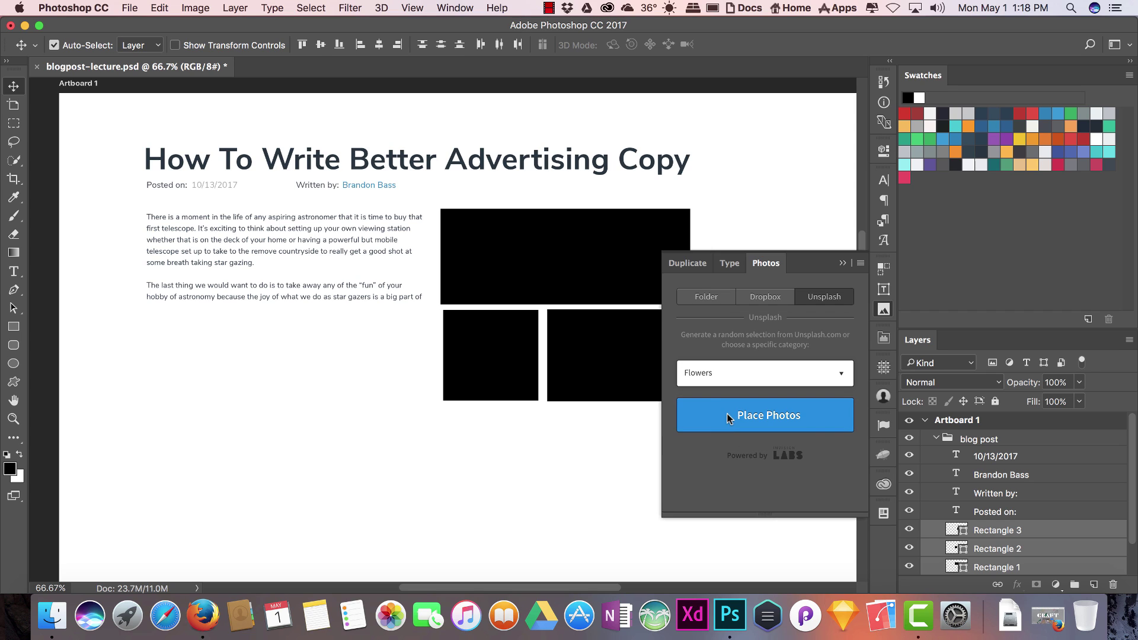
left_click(728, 414)
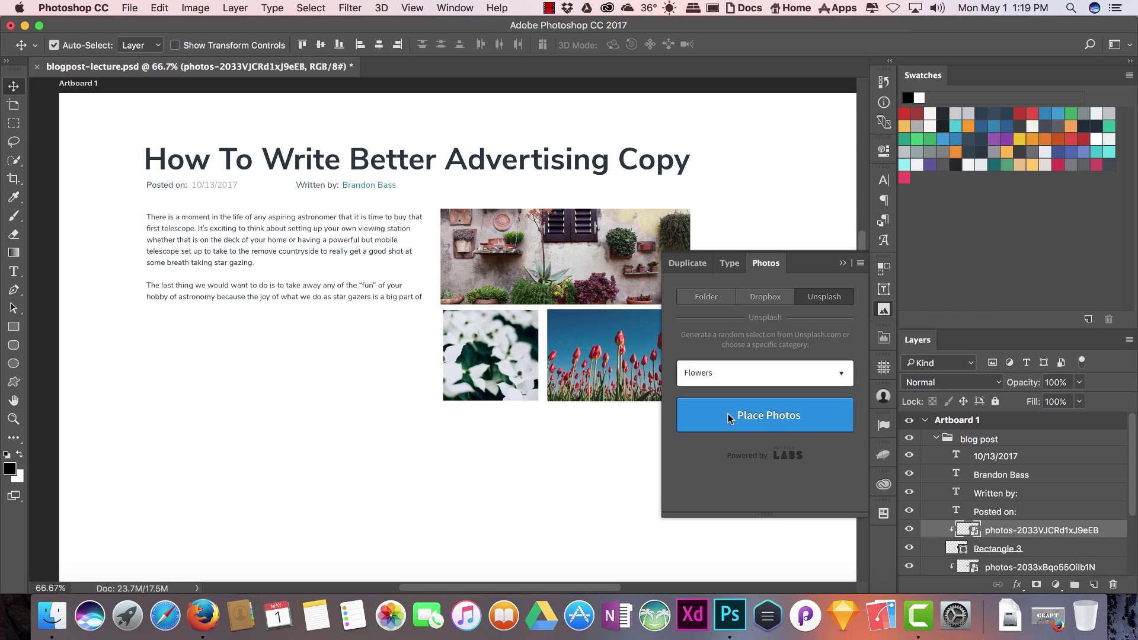
Step: Inspect the separate clipped photo layers by selecting the white-flower photo and the potted-plant wall photo on the artboard
left_click(884, 309)
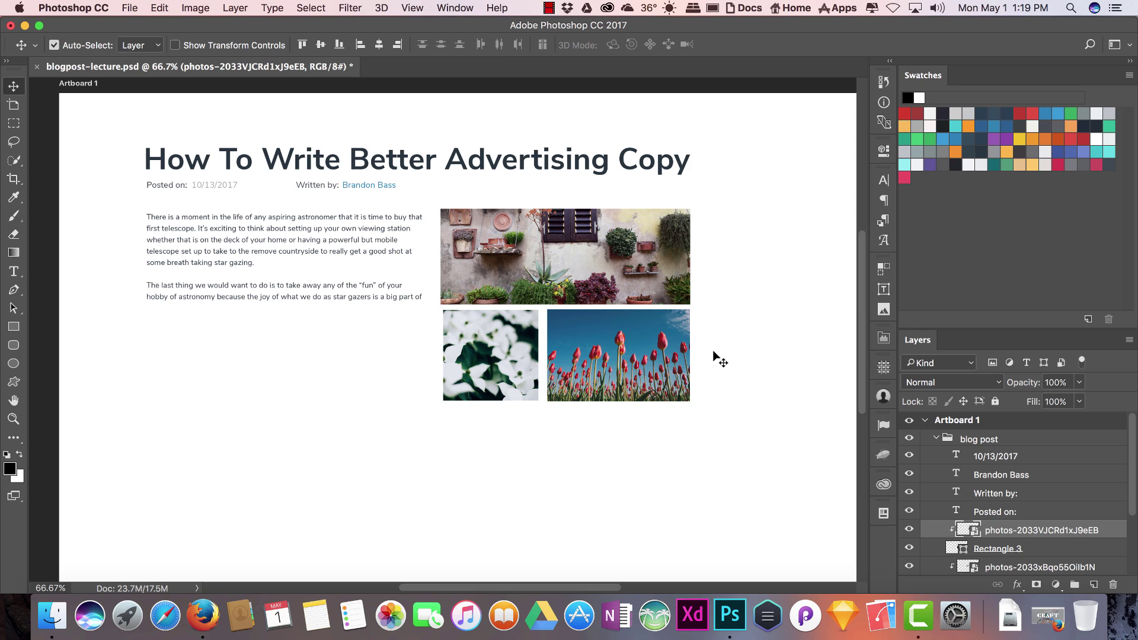
left_click(508, 363)
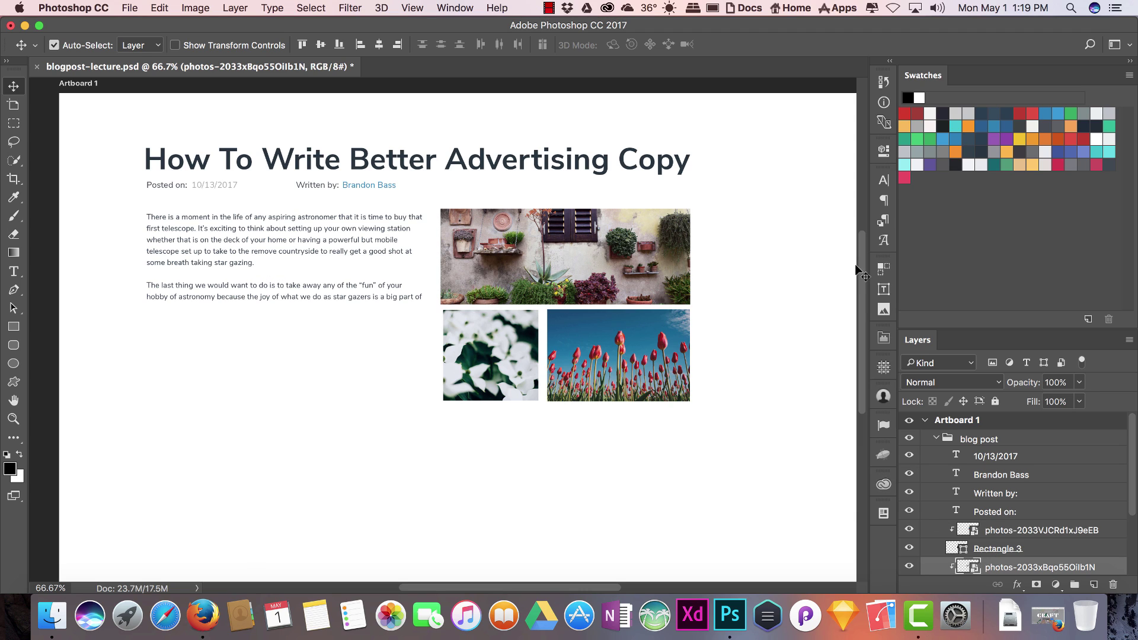
left_click(560, 243)
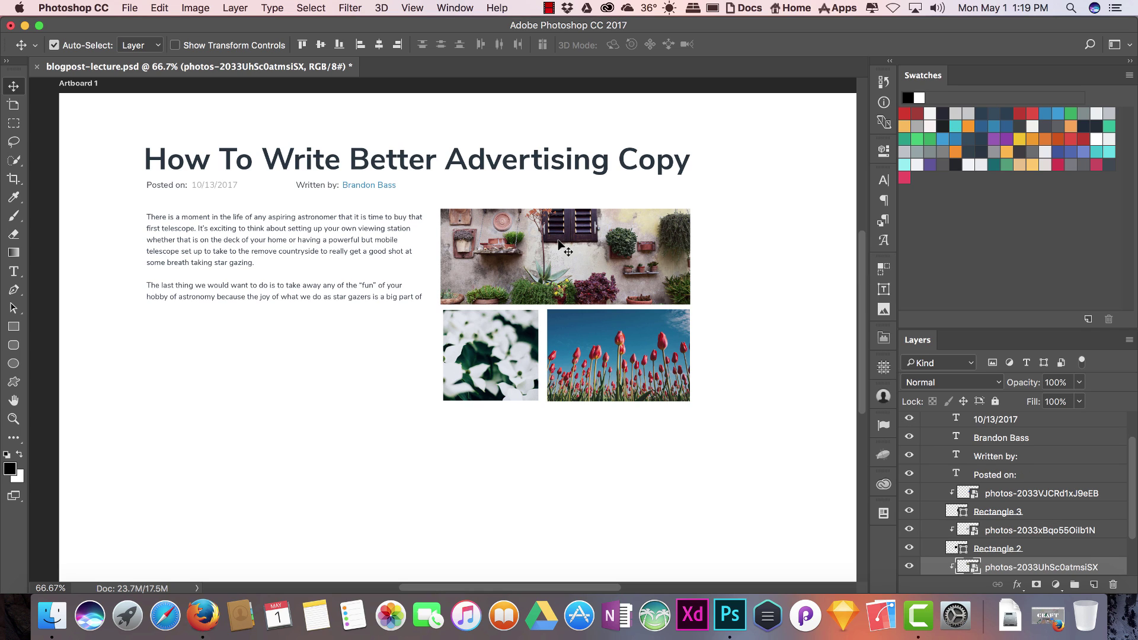